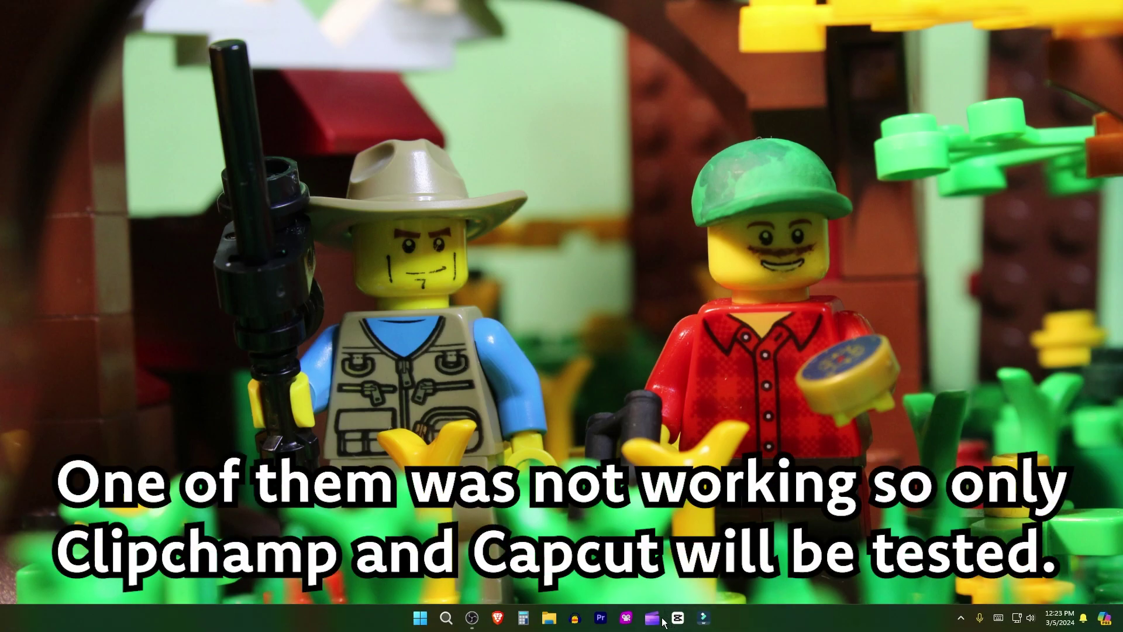
Launch Clipchamp, start a new blank video project, and open the media import picker.
{"action": "left_click", "coordinate": [656, 617]}
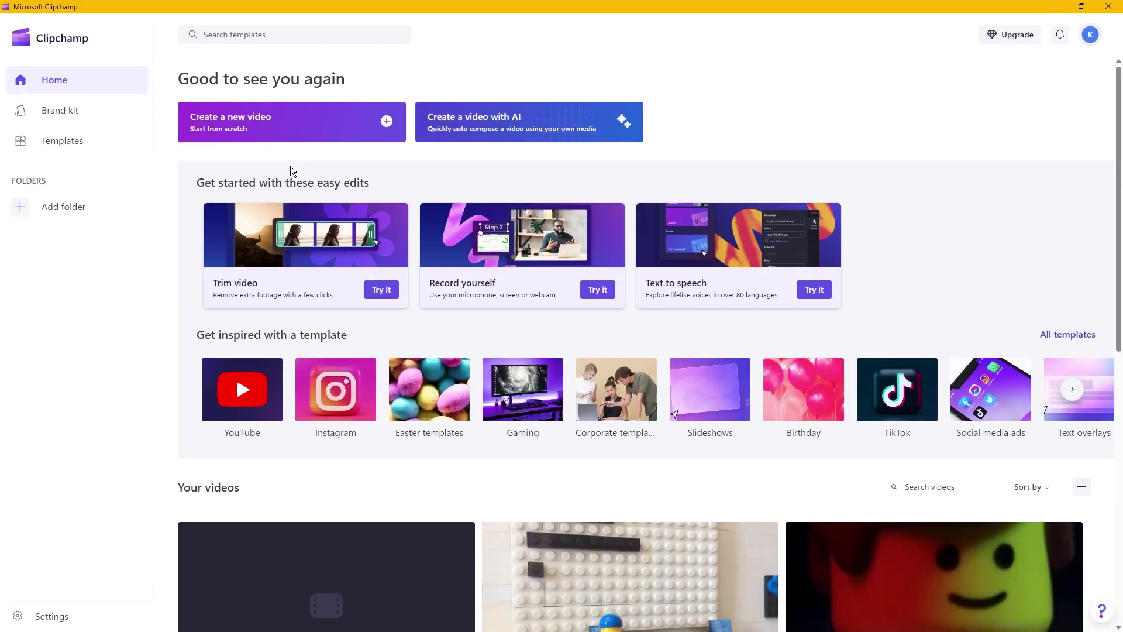
{"action": "left_click", "coordinate": [292, 136]}
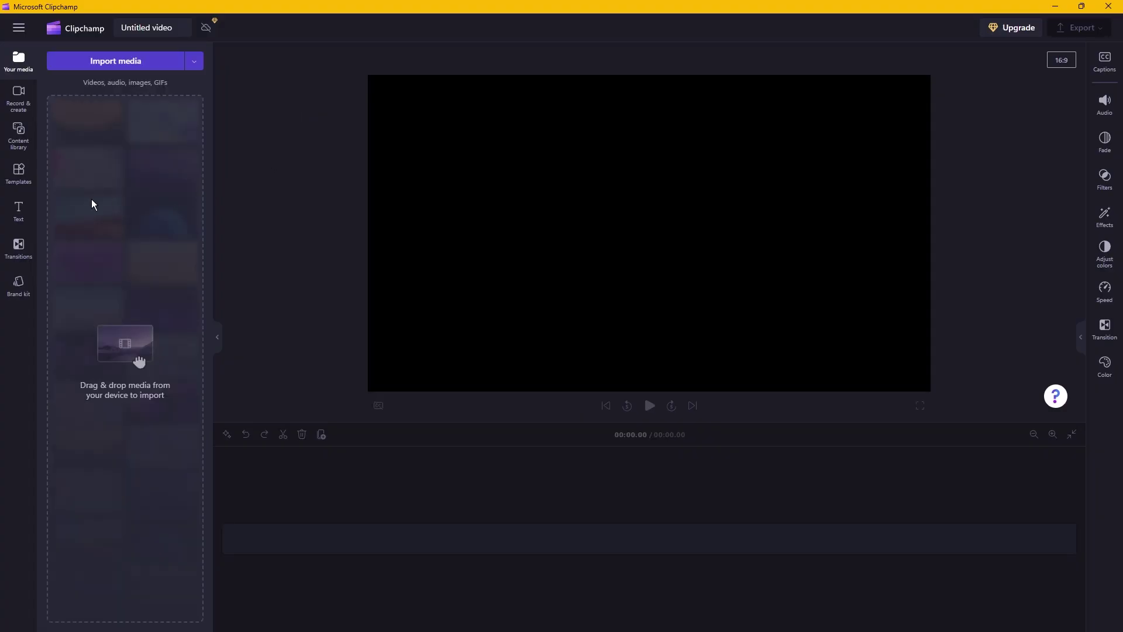
{"action": "left_click", "coordinate": [142, 64]}
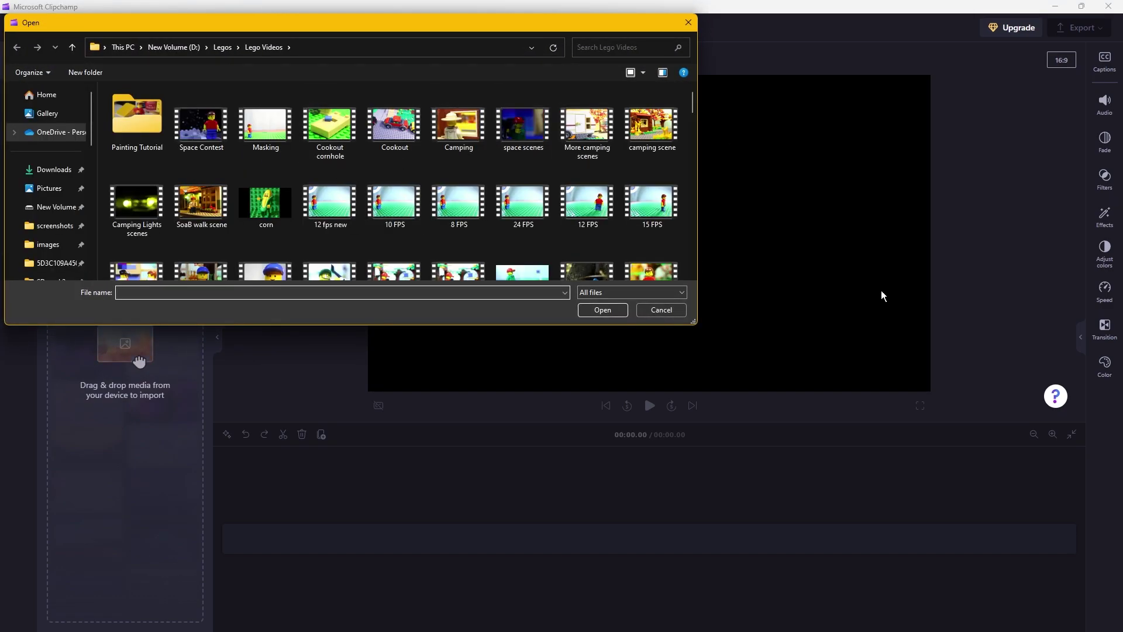
Import the IMG photos from USB Drive (H:) > DCIM > 107CANON into the project.
{"action": "scroll", "coordinate": [580, 184], "scroll_direction": "down", "scroll_amount": 1}
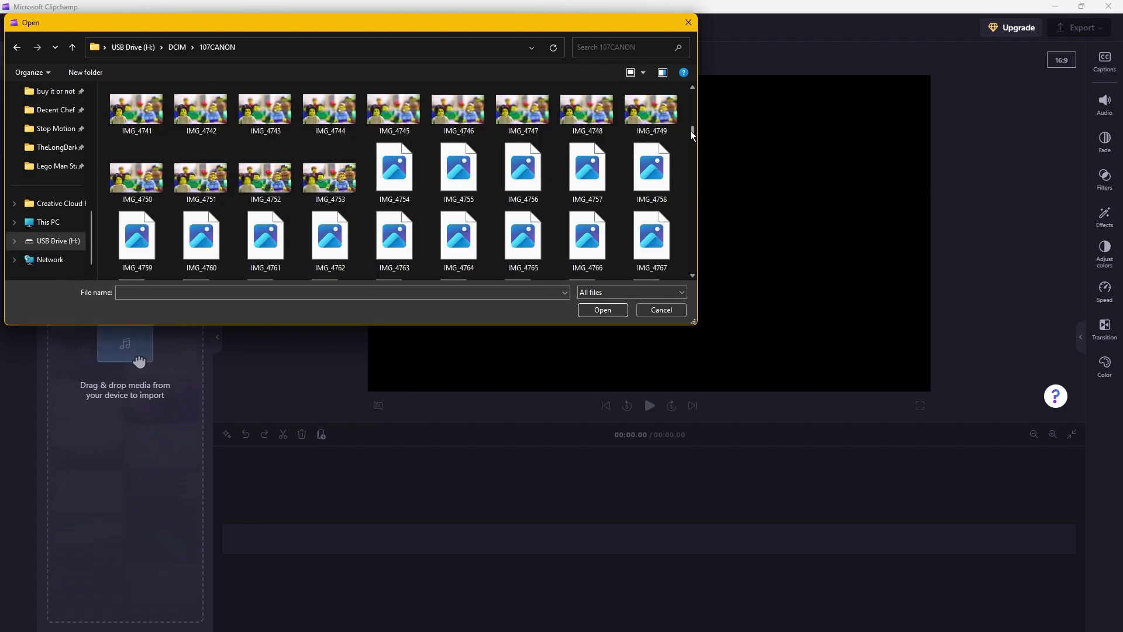
{"action": "scroll", "coordinate": [686, 116], "scroll_direction": "down", "scroll_amount": 10}
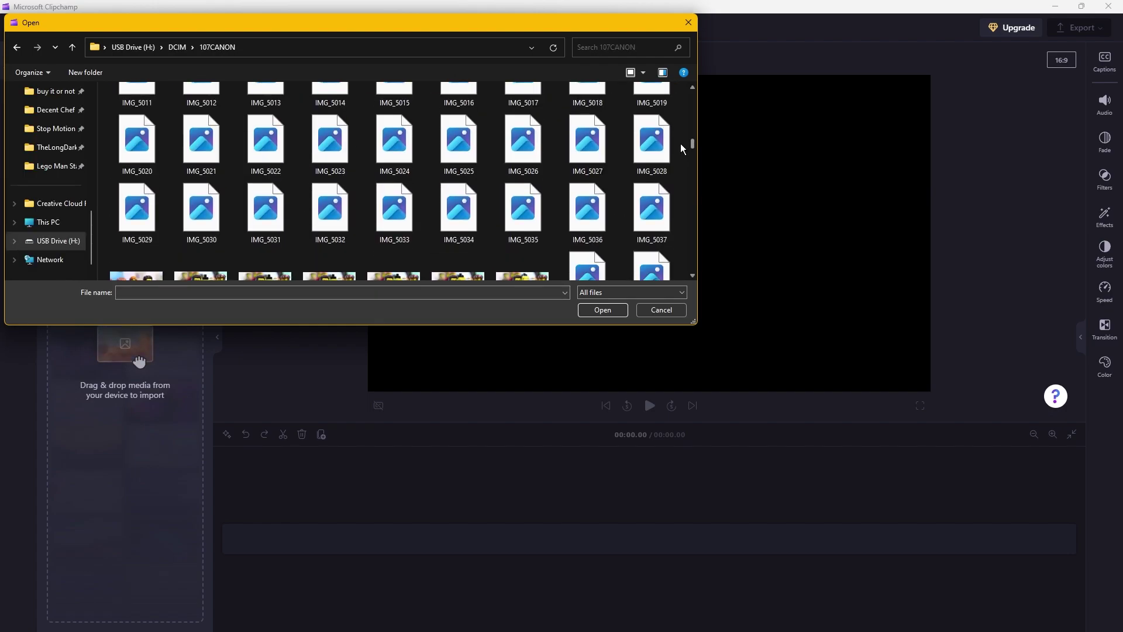
{"action": "scroll", "coordinate": [680, 145], "scroll_direction": "down", "scroll_amount": 7}
{"action": "scroll", "coordinate": [135, 223], "scroll_direction": "down", "scroll_amount": 15}
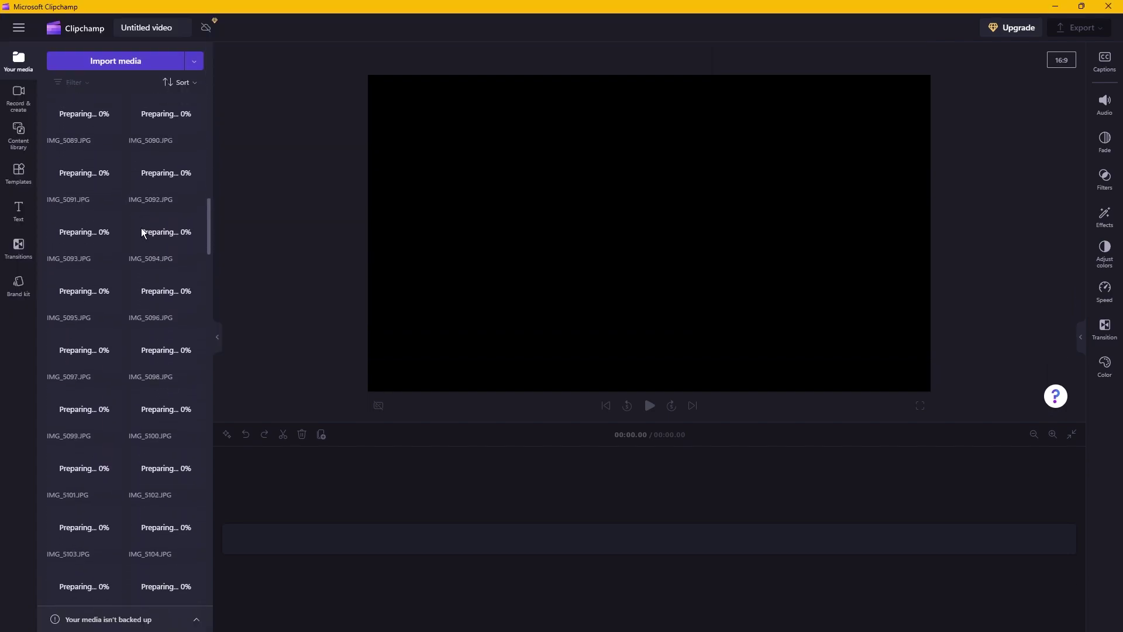
{"action": "scroll", "coordinate": [142, 228], "scroll_direction": "down", "scroll_amount": 20}
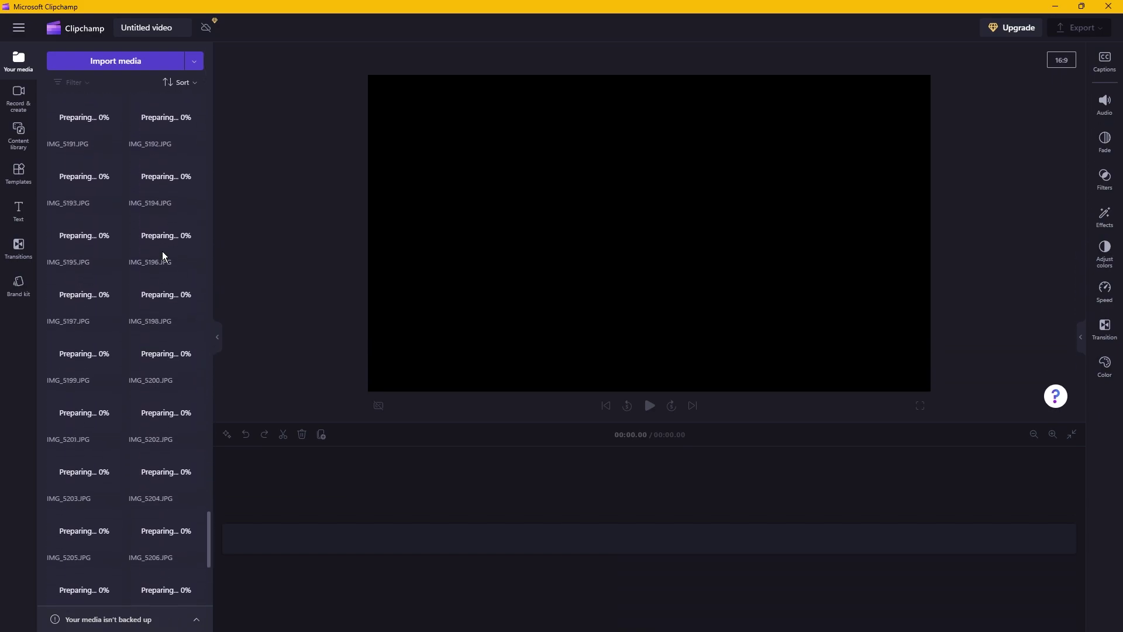
Let the Lego photo thumbnails finish loading and title the project 'Clipchamp Test'.
{"action": "scroll", "coordinate": [163, 251], "scroll_direction": "up", "scroll_amount": 20}
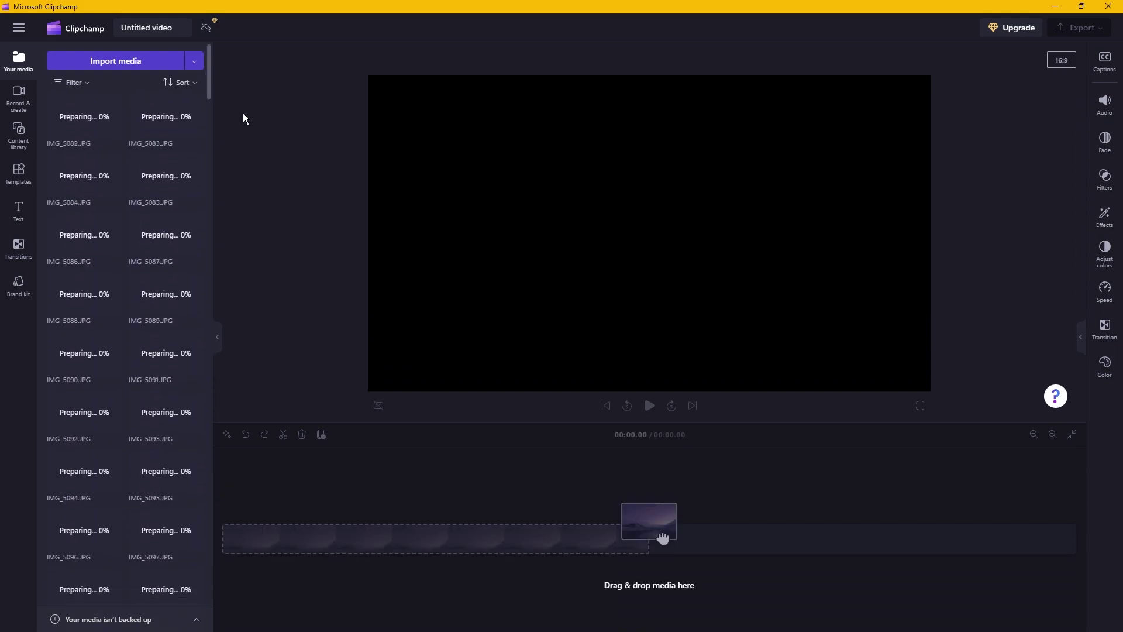
{"action": "mouse_move", "coordinate": [208, 76]}
{"action": "left_mouse_down"}
{"action": "mouse_move", "coordinate": [202, 601]}
{"action": "mouse_move", "coordinate": [209, 64]}
{"action": "left_mouse_up"}
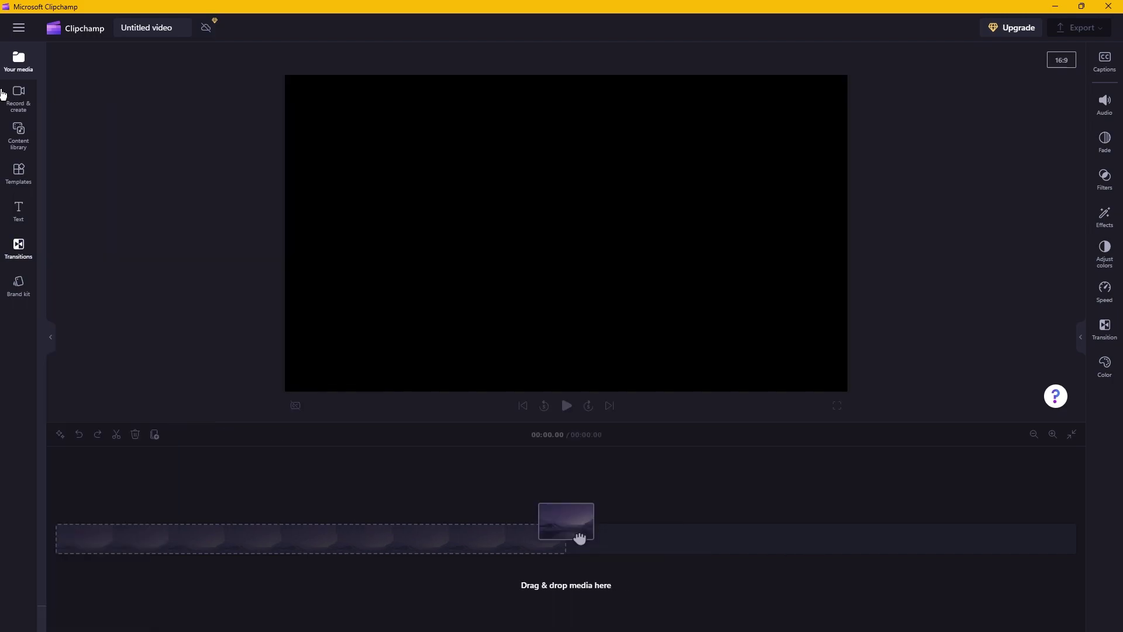
{"action": "left_click", "coordinate": [18, 56]}
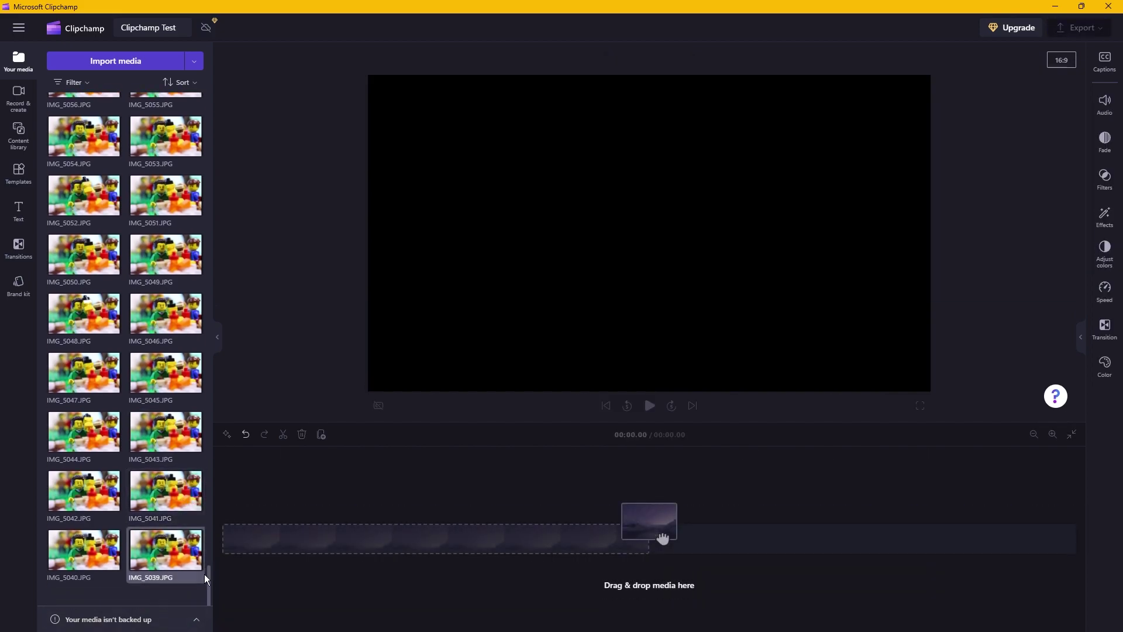
Select all 186 photos, add them to the timeline, and shorten their clip durations.
{"action": "key", "text": "ctrl+a"}
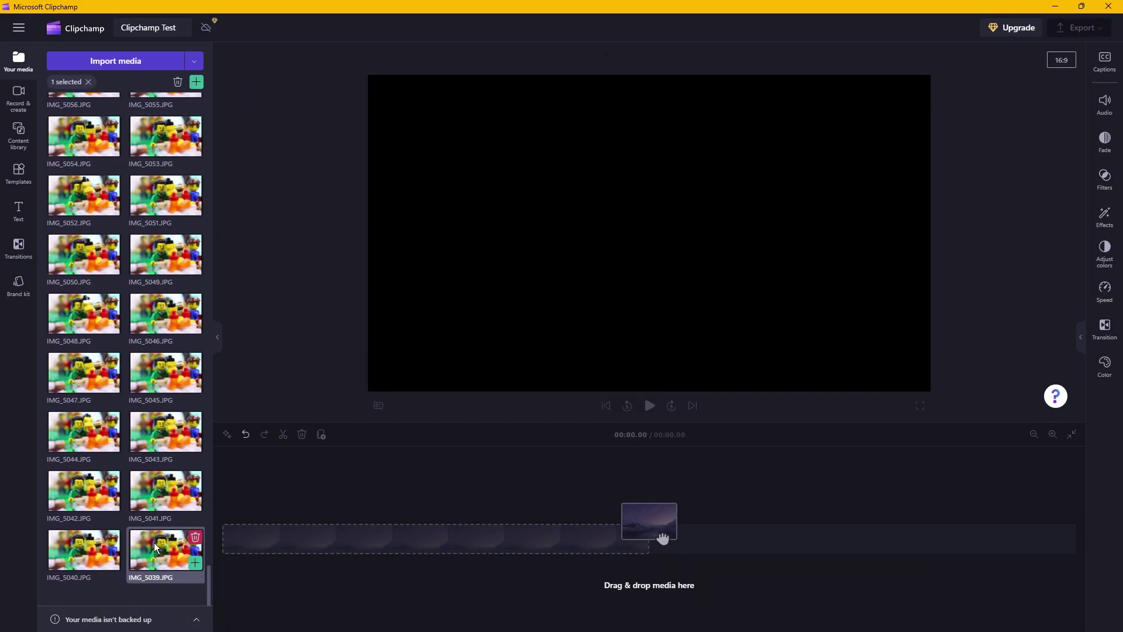
{"action": "left_click", "coordinate": [195, 85]}
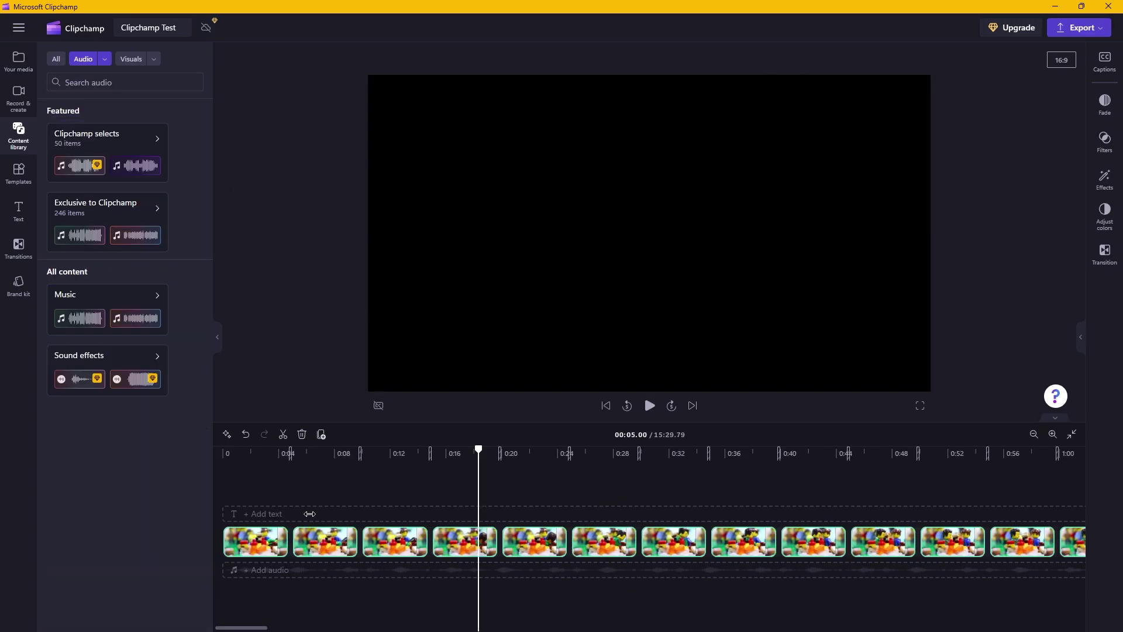
{"action": "left_click_drag", "start_coordinate": [467, 455], "coordinate": [474, 460]}
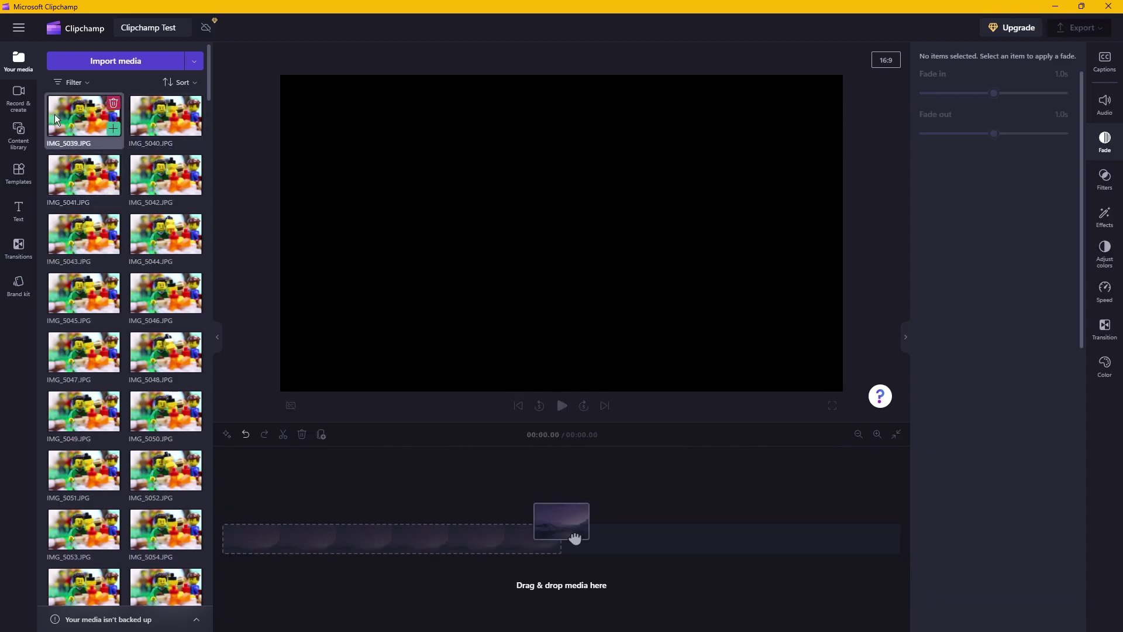
Select the first through last photo and drag all 186 onto the timeline, totalling 15:30.
{"action": "left_click", "coordinate": [90, 345]}
{"action": "scroll", "coordinate": [90, 345], "scroll_direction": "down", "scroll_amount": 10}
{"action": "scroll", "coordinate": [90, 345], "scroll_direction": "down", "scroll_amount": 20}
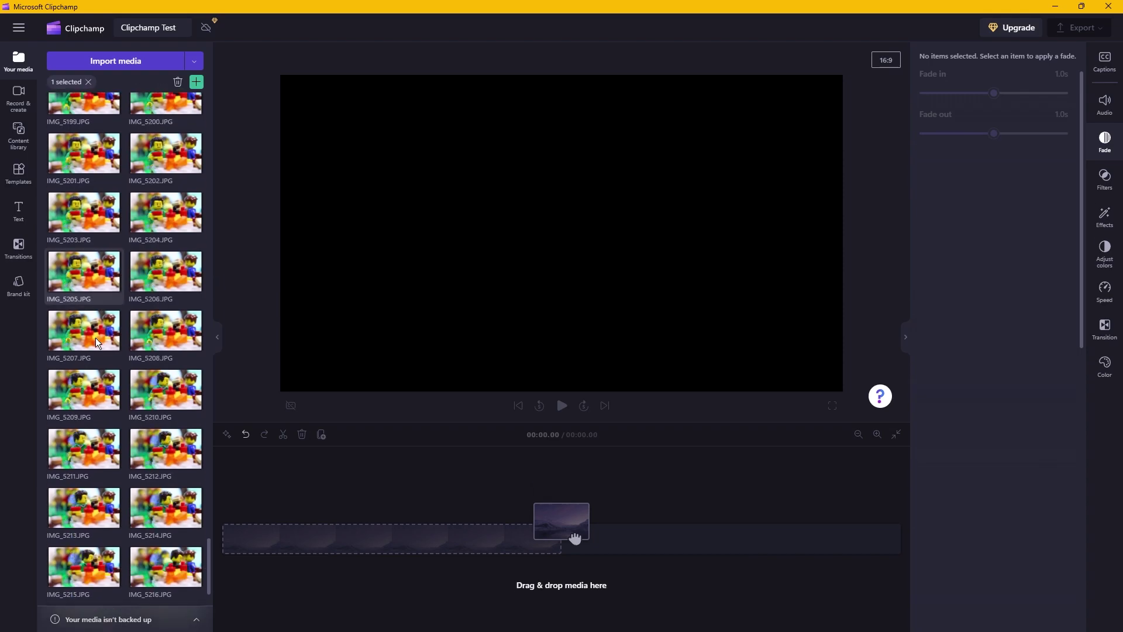
{"action": "left_click", "coordinate": [163, 557], "text": "shift"}
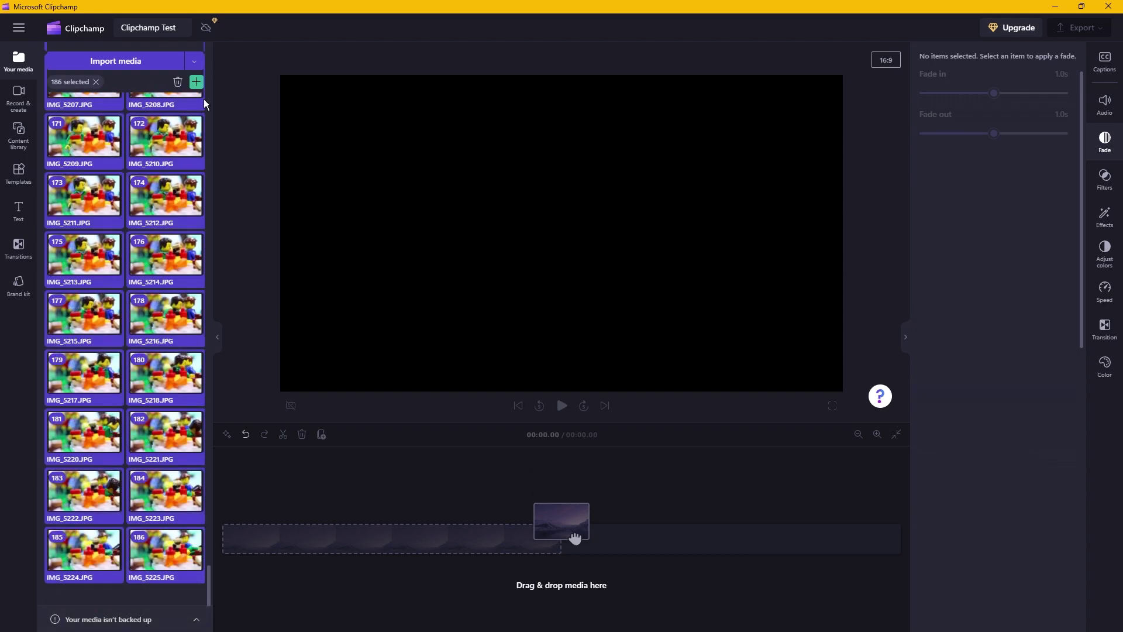
{"action": "left_click_drag", "start_coordinate": [575, 538], "coordinate": [476, 513]}
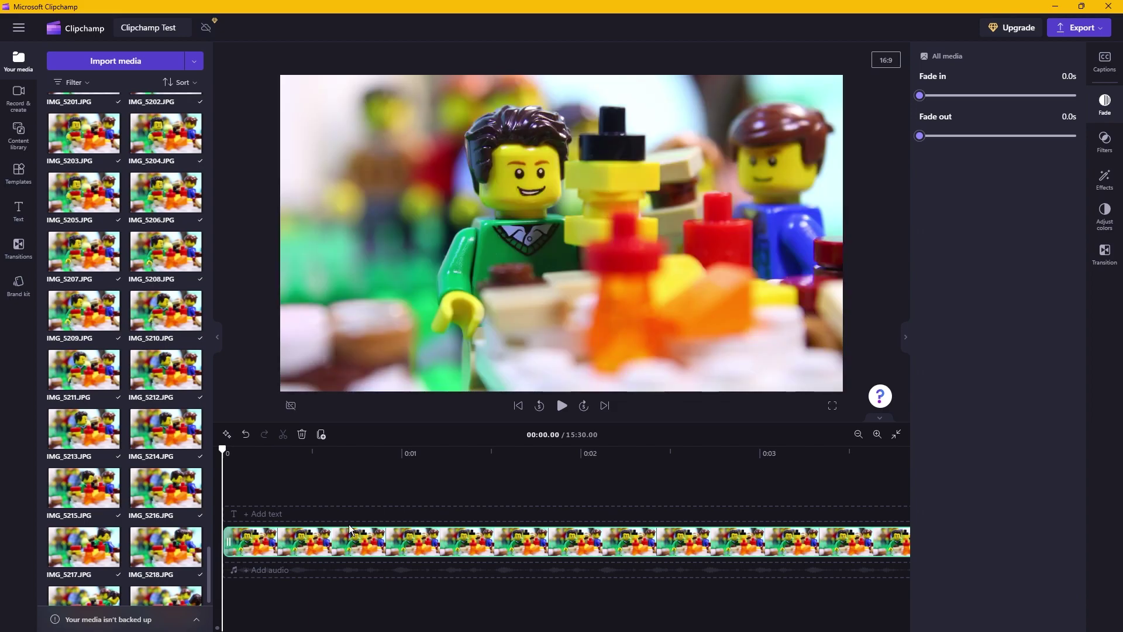
Bring up the export quality choices for the photo-sequence video.
{"action": "left_click", "coordinate": [1082, 34]}
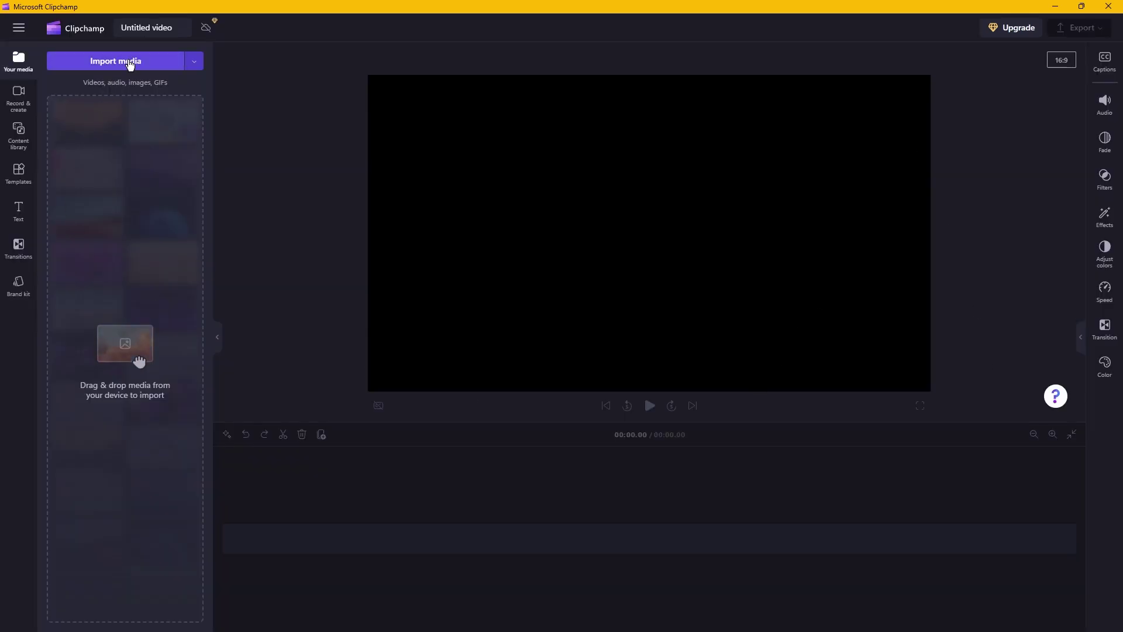
Import the exported Clipchamp Test video onto the timeline and speed it up 16x to 00:58.12.
{"action": "left_click", "coordinate": [132, 62]}
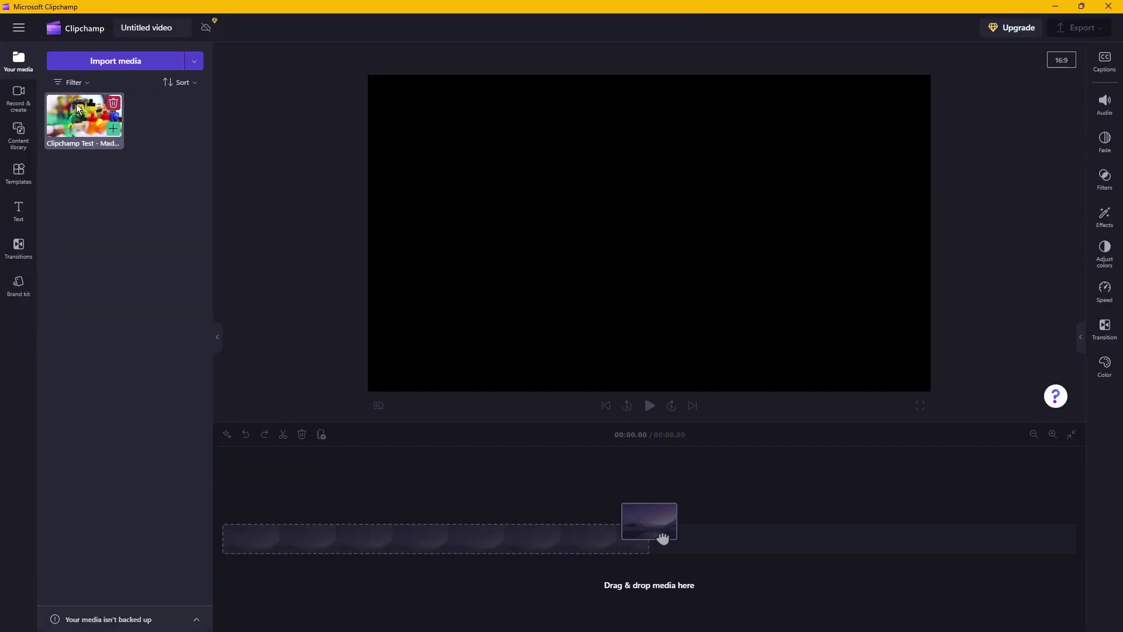
{"action": "left_click_drag", "start_coordinate": [78, 109], "coordinate": [282, 527]}
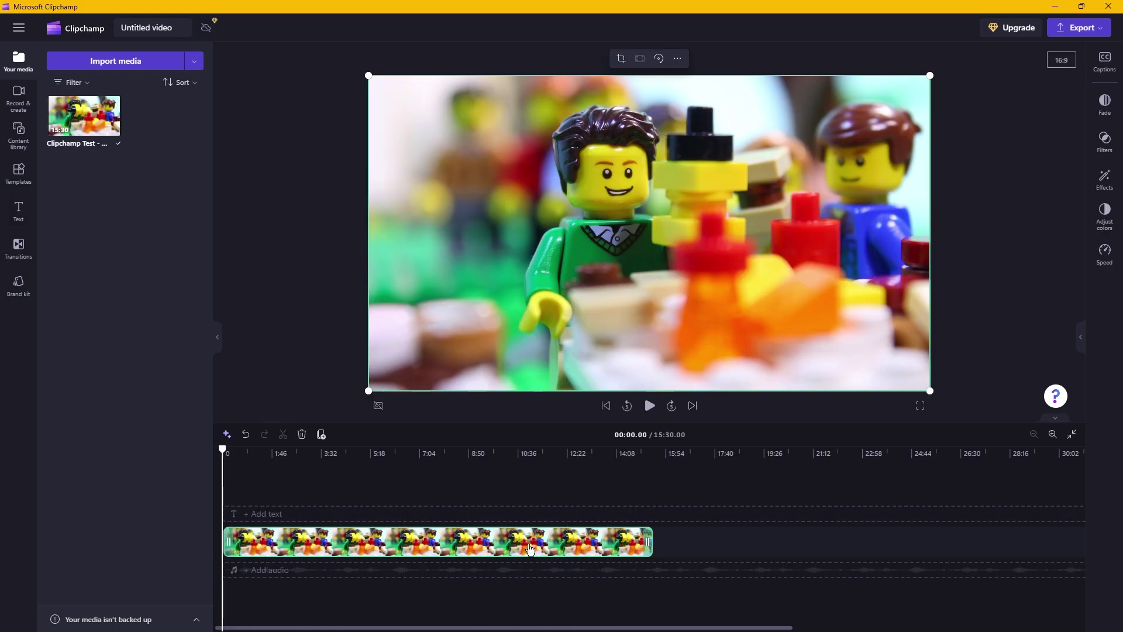
{"action": "left_click", "coordinate": [1105, 253]}
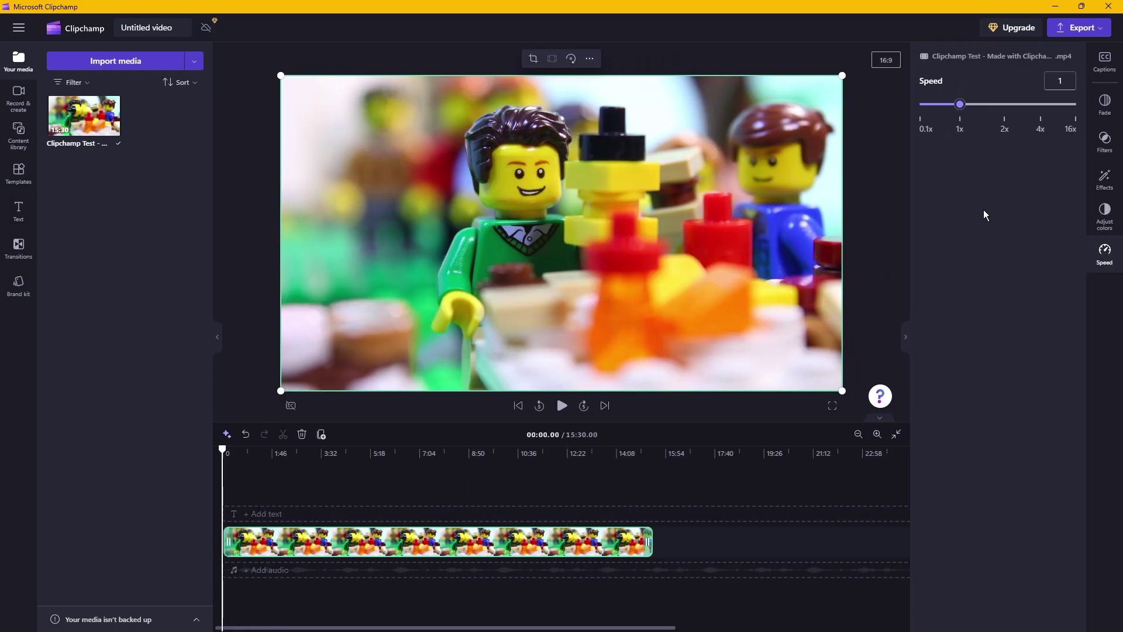
{"action": "left_click_drag", "start_coordinate": [966, 107], "coordinate": [1076, 106]}
{"action": "key", "text": "space"}
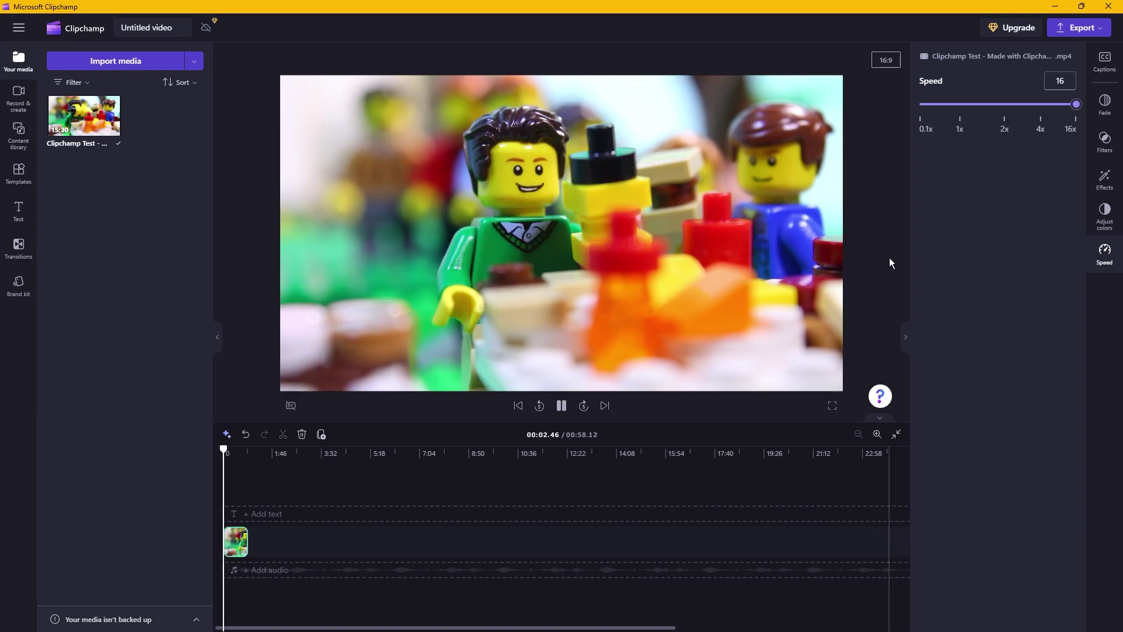
{"action": "key", "text": "space"}
Export the 16x clip at 720p, then preview it at speed 5 and trim it to 00:09.42.
{"action": "left_click", "coordinate": [1079, 27]}
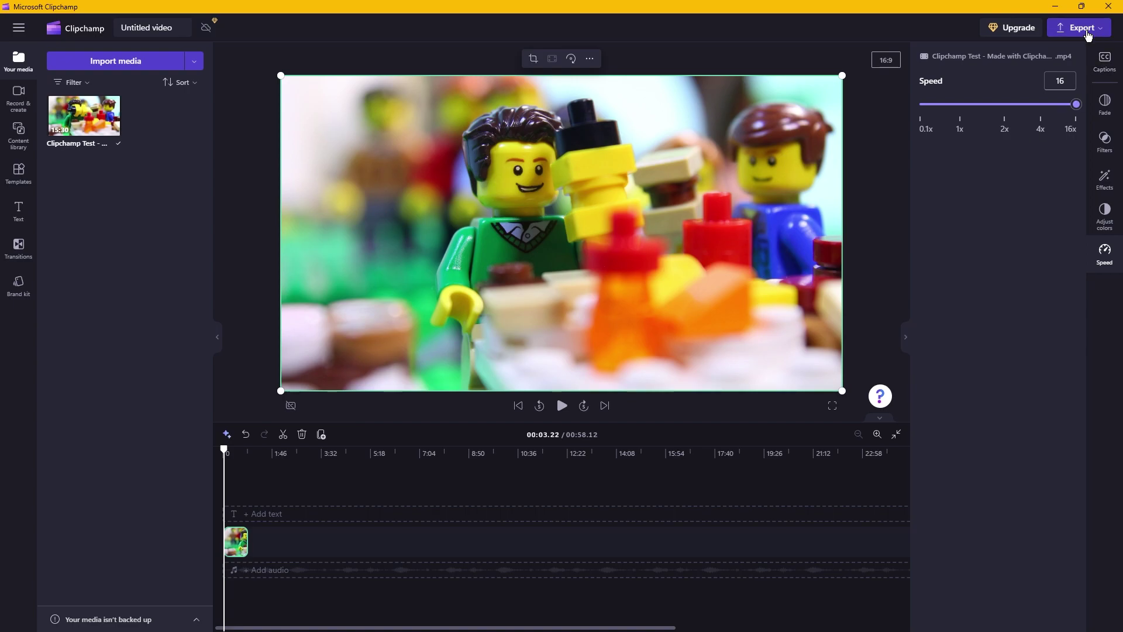
{"action": "left_click", "coordinate": [962, 159]}
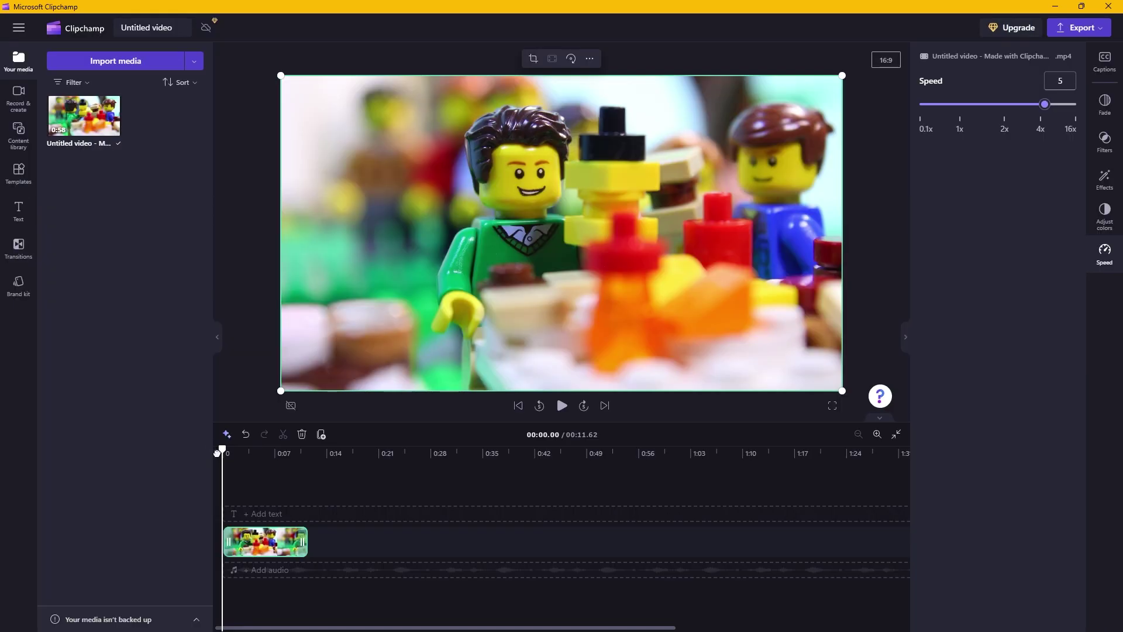
{"action": "mouse_move", "coordinate": [221, 450]}
{"action": "left_mouse_down"}
{"action": "mouse_move", "coordinate": [238, 451]}
{"action": "mouse_move", "coordinate": [211, 457]}
{"action": "left_mouse_up"}
{"action": "left_click", "coordinate": [561, 405]}
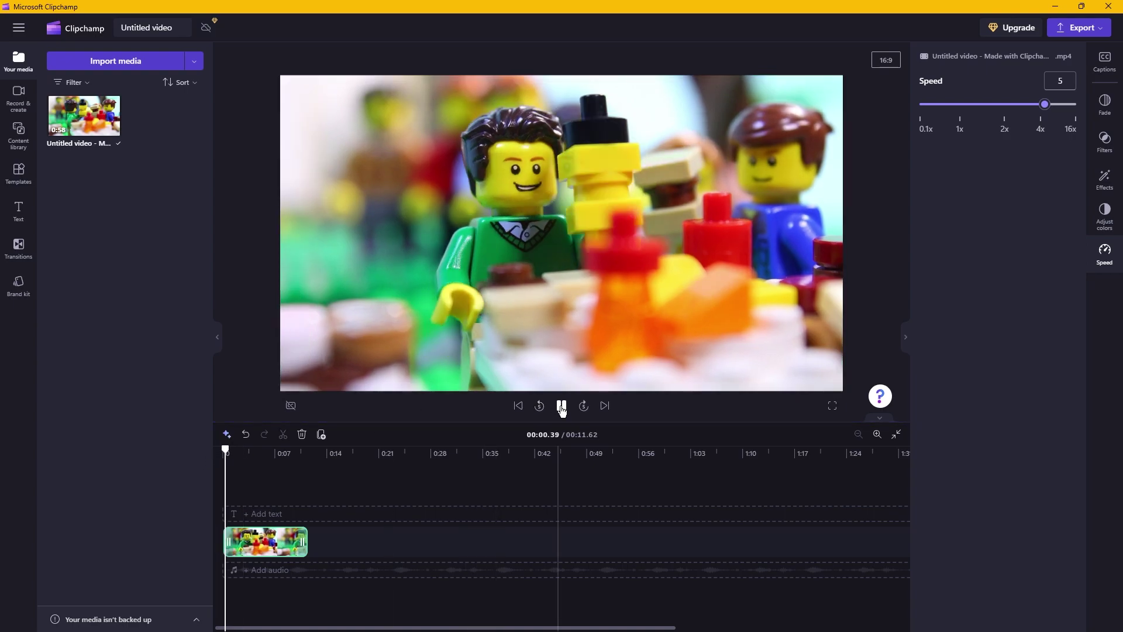
{"action": "left_click", "coordinate": [562, 406]}
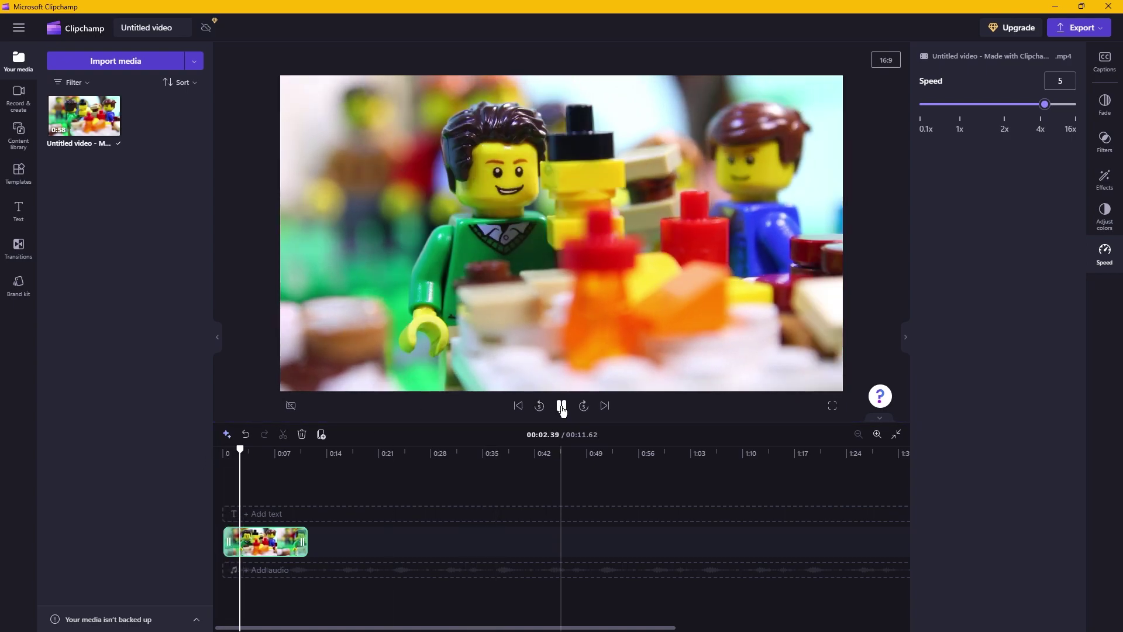
{"action": "left_click_drag", "start_coordinate": [240, 449], "coordinate": [230, 449]}
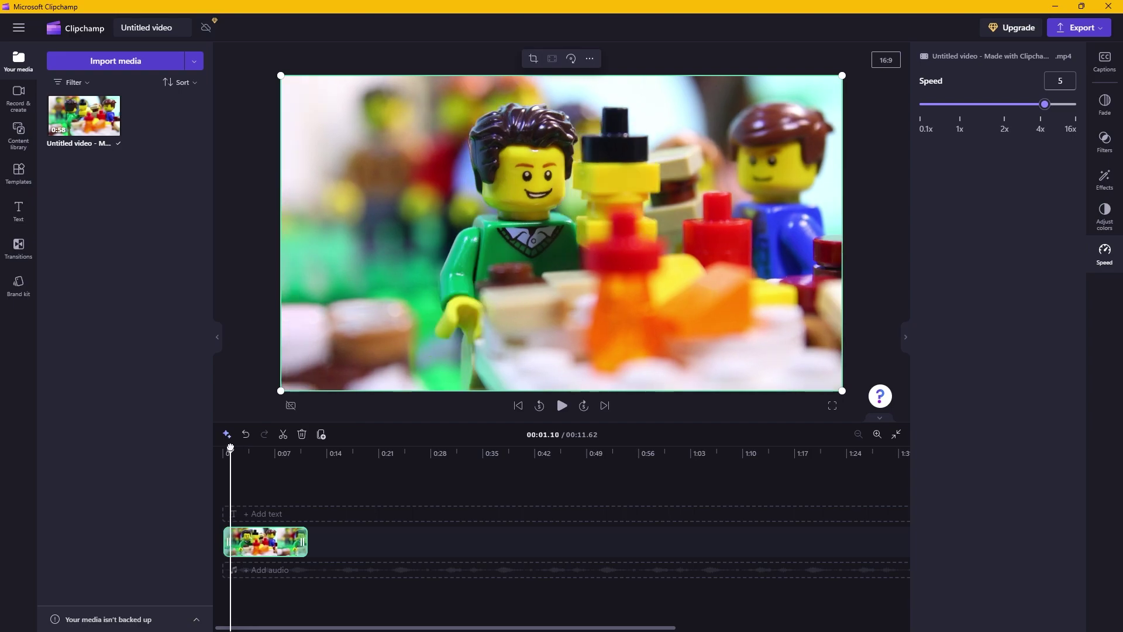
{"action": "left_click_drag", "start_coordinate": [240, 449], "coordinate": [214, 451]}
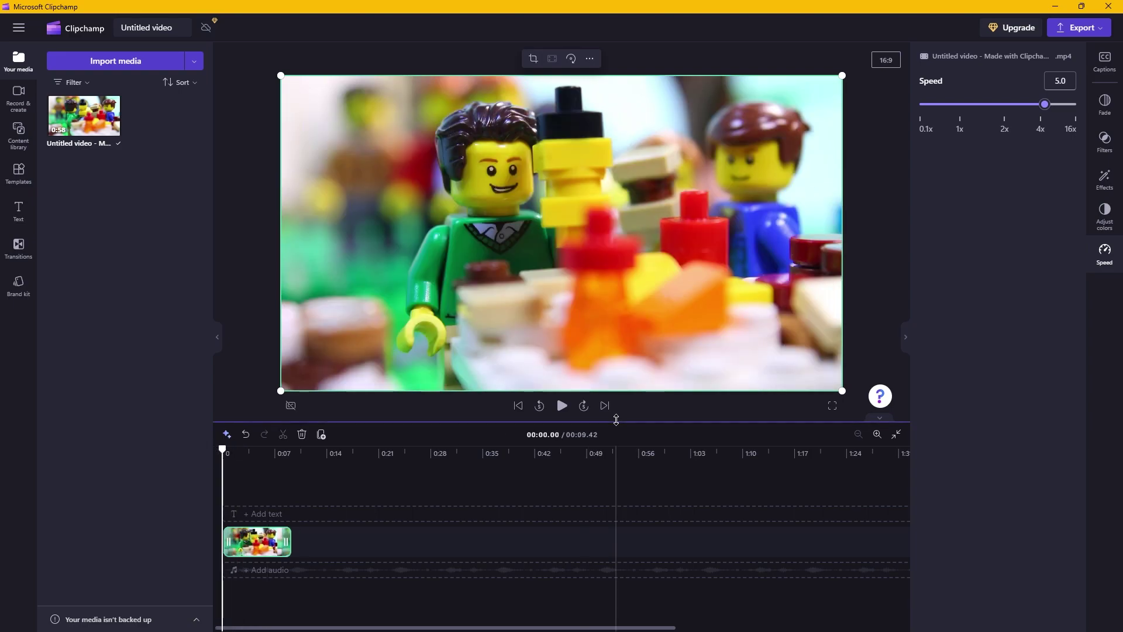
{"action": "left_click", "coordinate": [562, 406]}
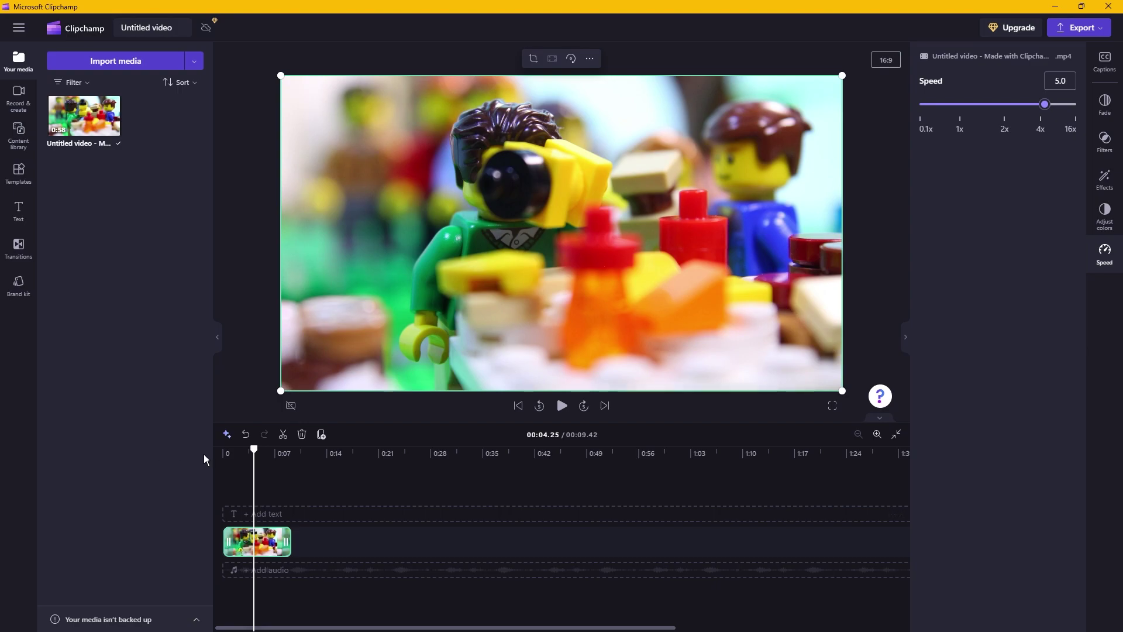
Review the preview with the bicycle-ride music and Audio 4_18.wav clips, returning to about 3 seconds.
{"action": "left_click_drag", "start_coordinate": [255, 449], "coordinate": [222, 449]}
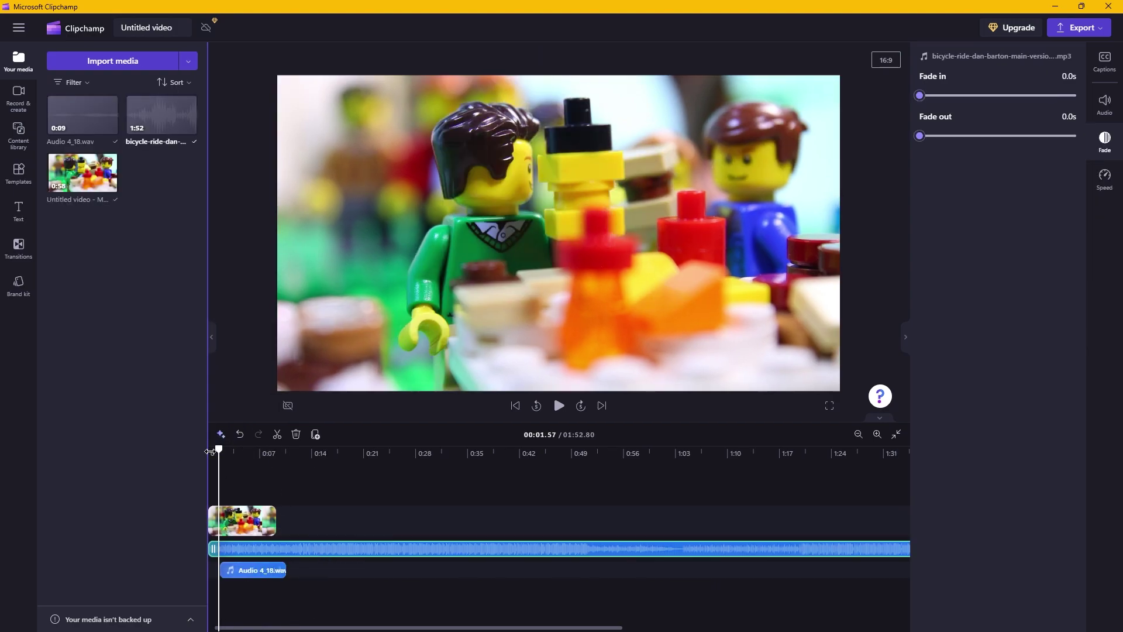
{"action": "left_click_drag", "start_coordinate": [218, 449], "coordinate": [274, 451]}
{"action": "left_click", "coordinate": [261, 573]}
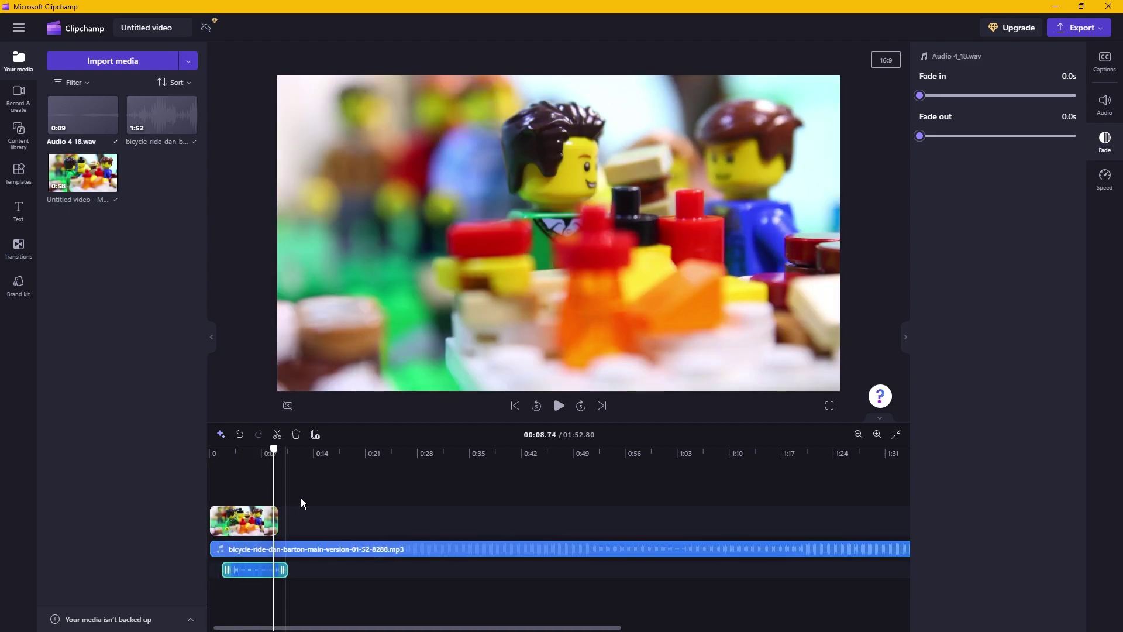
{"action": "left_click", "coordinate": [317, 550]}
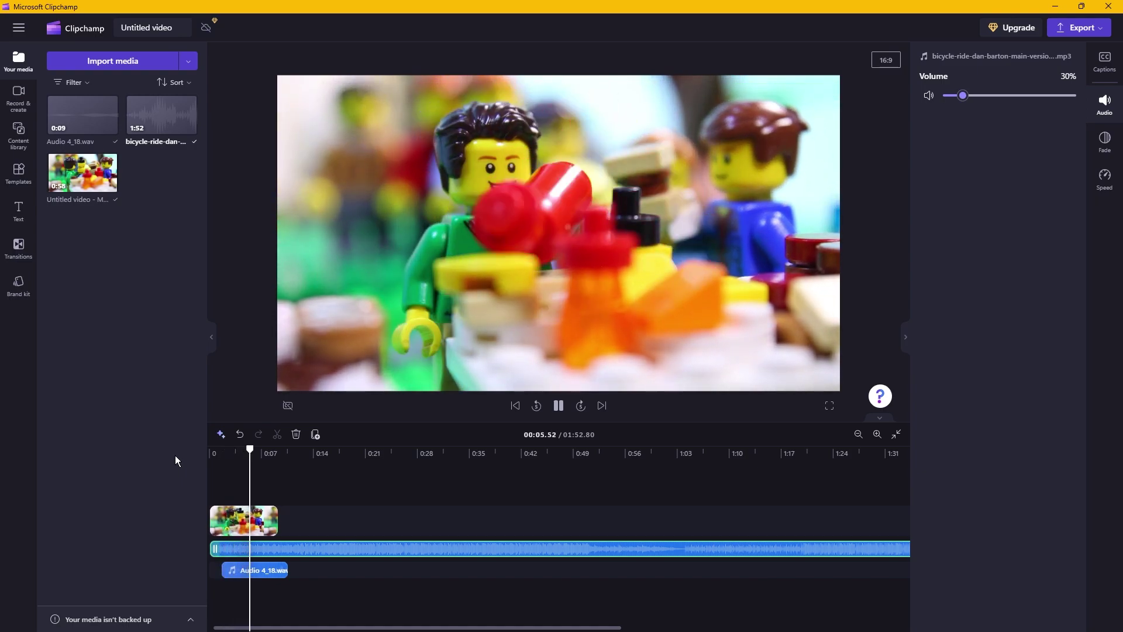
{"action": "key", "text": "space"}
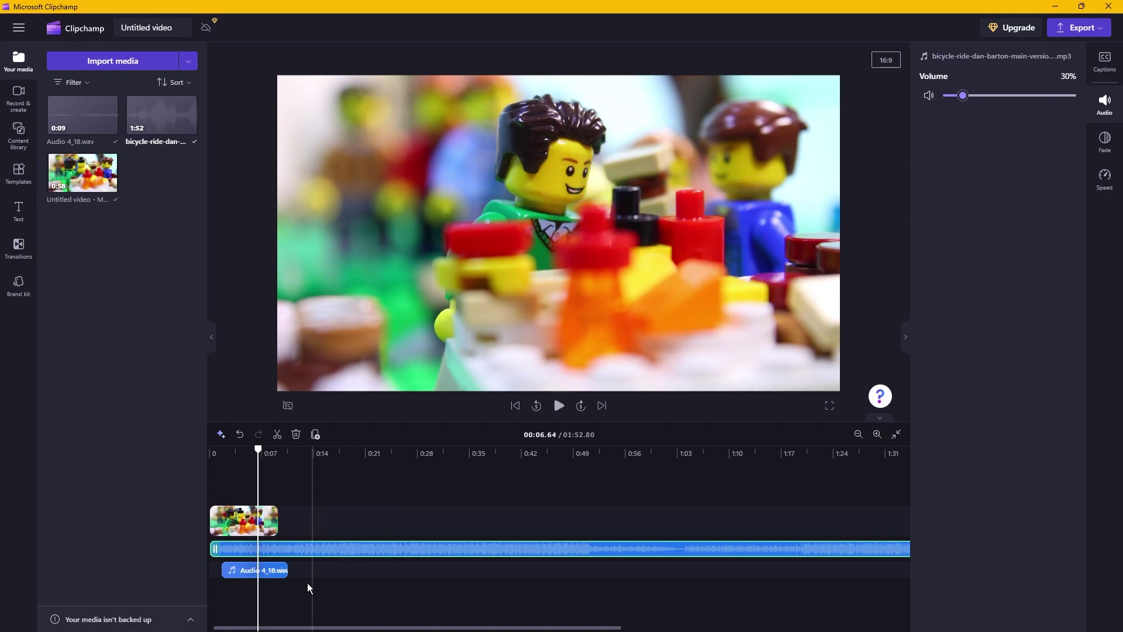
{"action": "left_click_drag", "start_coordinate": [258, 450], "coordinate": [225, 448]}
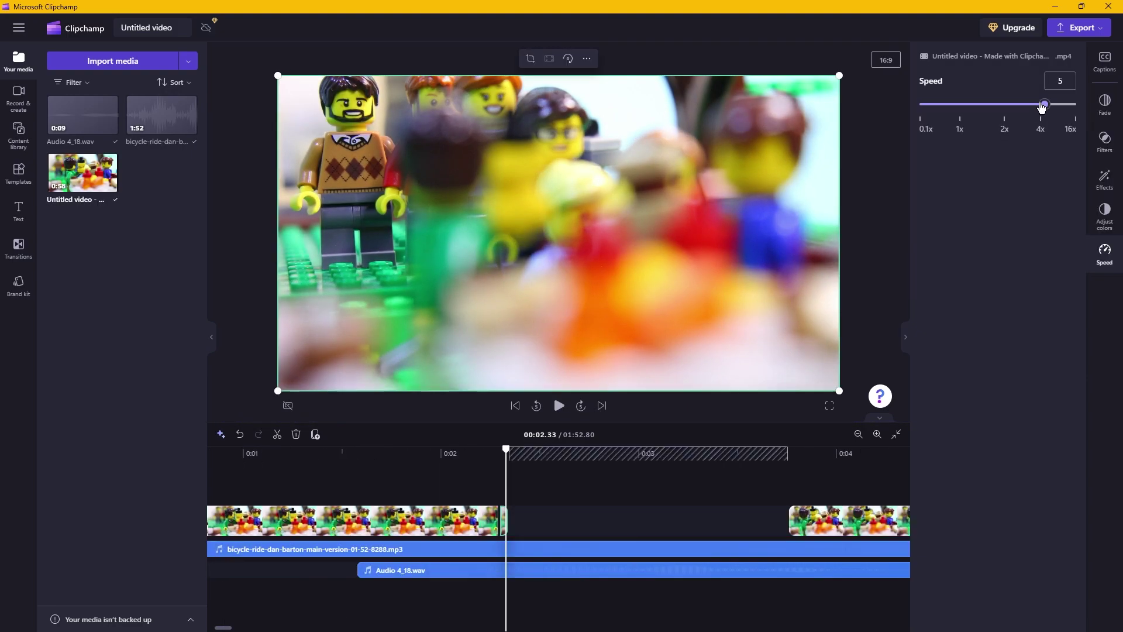
Adjust the clip speed, then trim the middle video piece shorter from its end.
{"action": "left_click_drag", "start_coordinate": [1045, 104], "coordinate": [910, 111]}
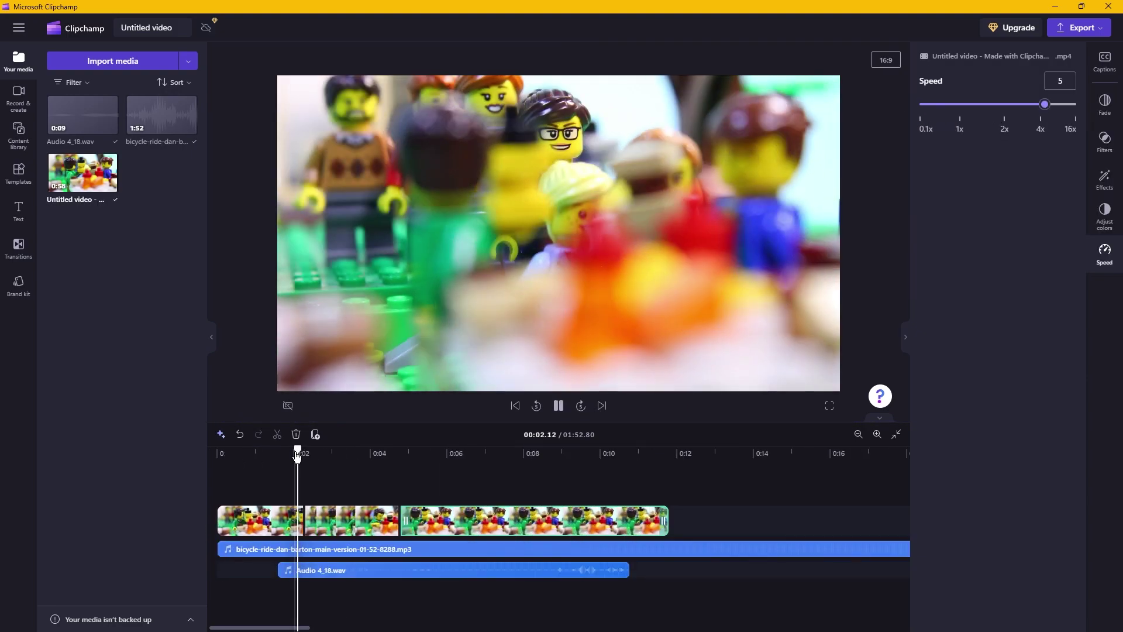
{"action": "key", "text": "space"}
{"action": "left_click", "coordinate": [349, 523]}
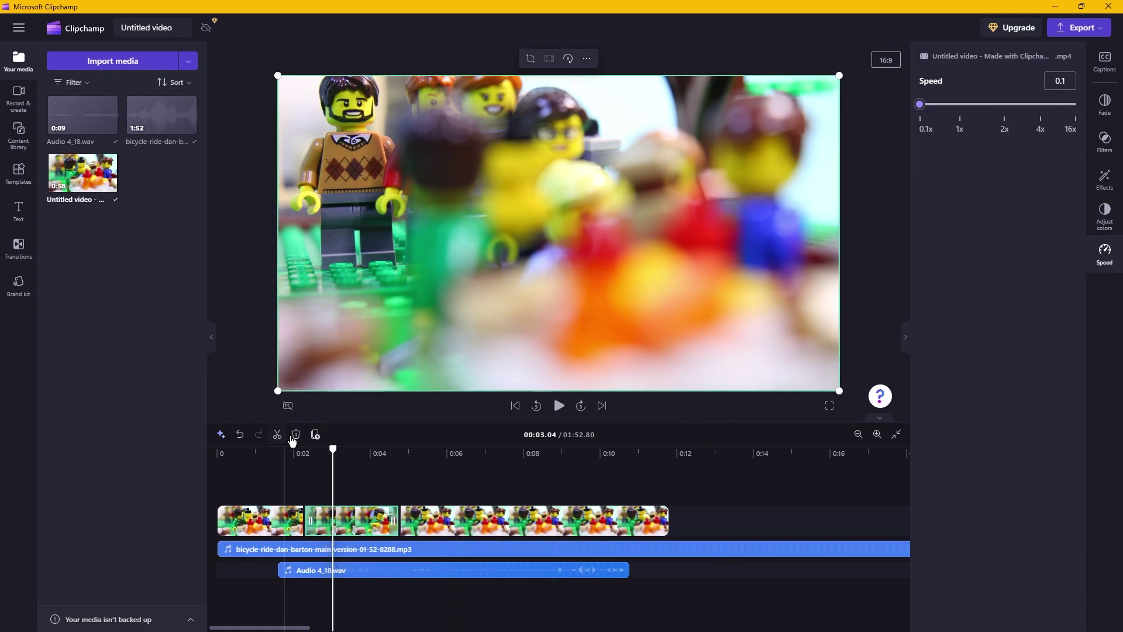
{"action": "left_click_drag", "start_coordinate": [392, 520], "coordinate": [353, 520]}
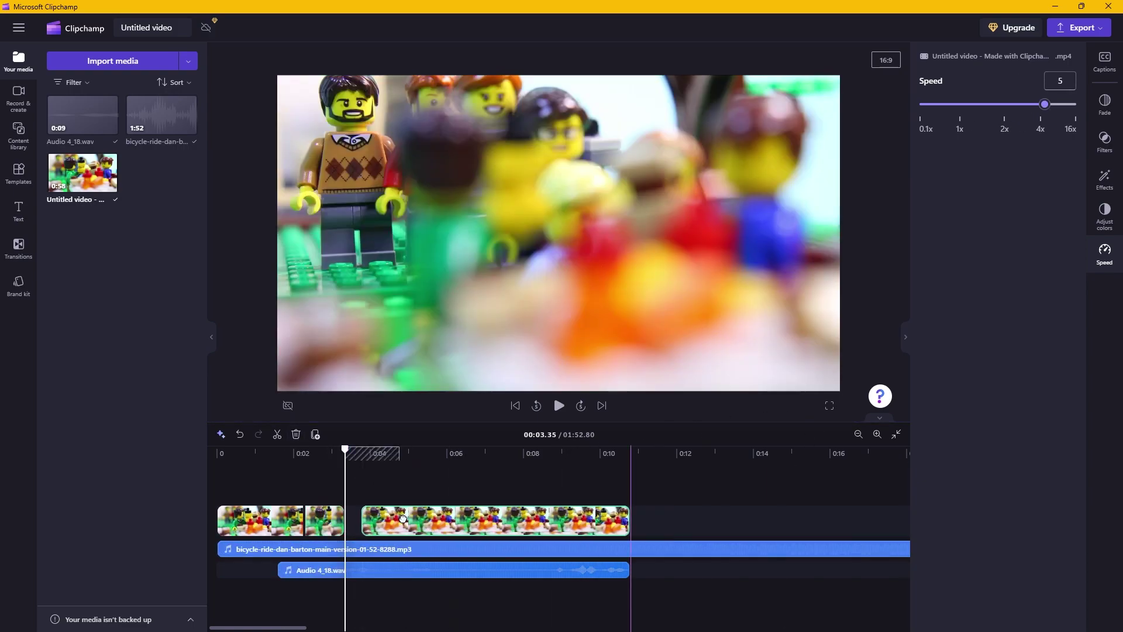
Replay the timeline from the start to check the continuous Lego sequence.
{"action": "left_click_drag", "start_coordinate": [346, 448], "coordinate": [167, 479]}
{"action": "key", "text": "space"}
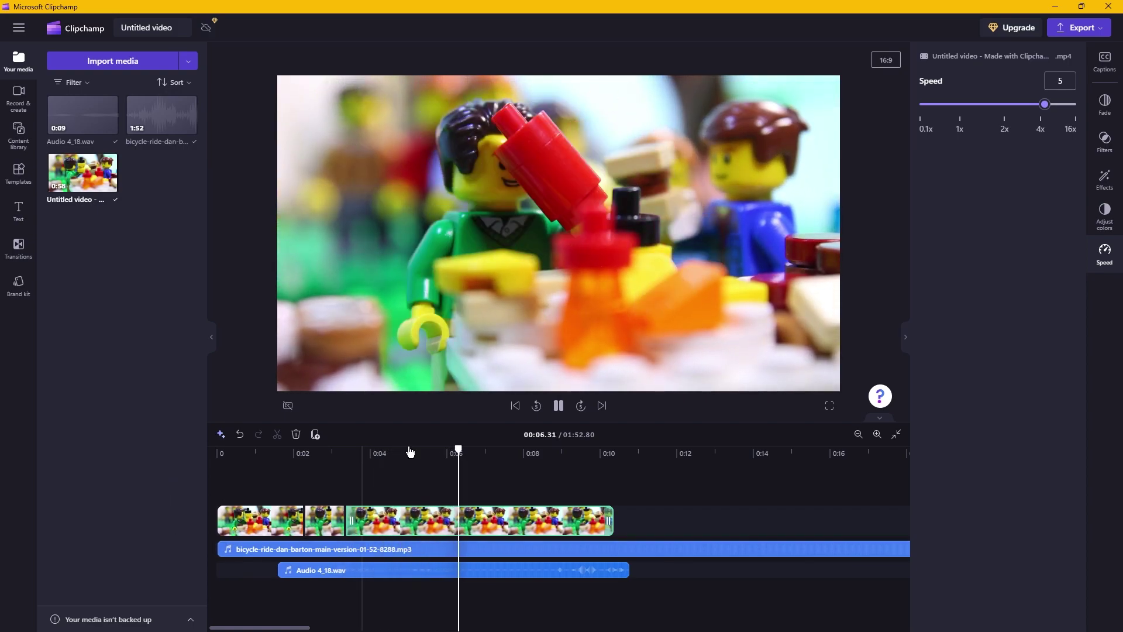
{"action": "key", "text": "space"}
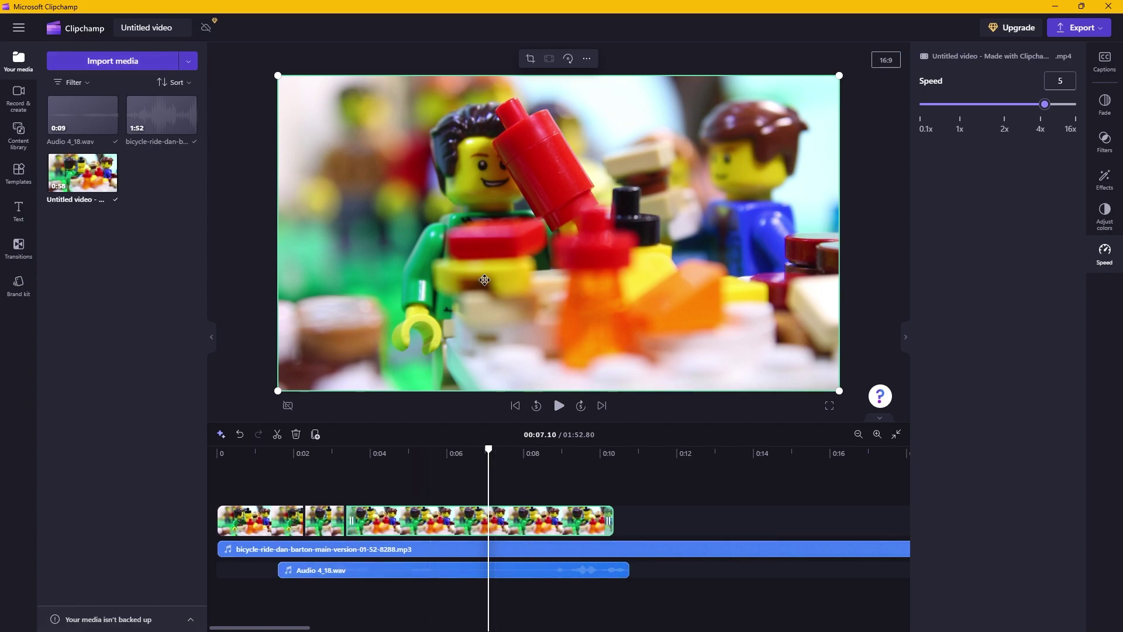
{"action": "left_click_drag", "start_coordinate": [486, 448], "coordinate": [236, 450]}
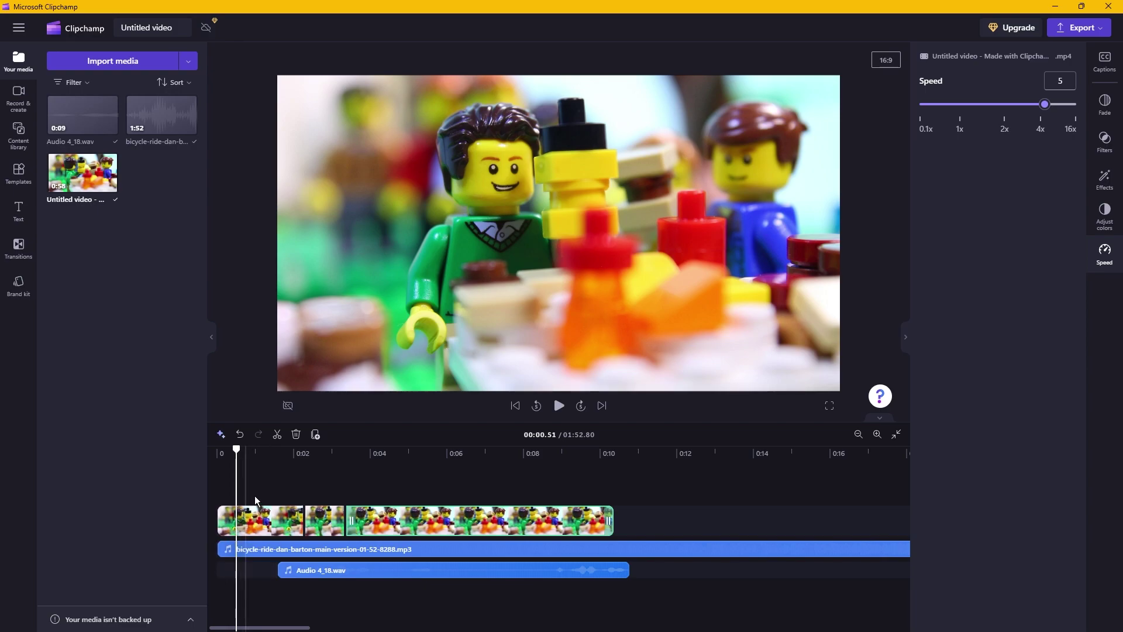
Rewind to the start, record an audio-only voiceover in Clipchamp, and preview the opening seconds.
{"action": "left_click_drag", "start_coordinate": [219, 449], "coordinate": [216, 449]}
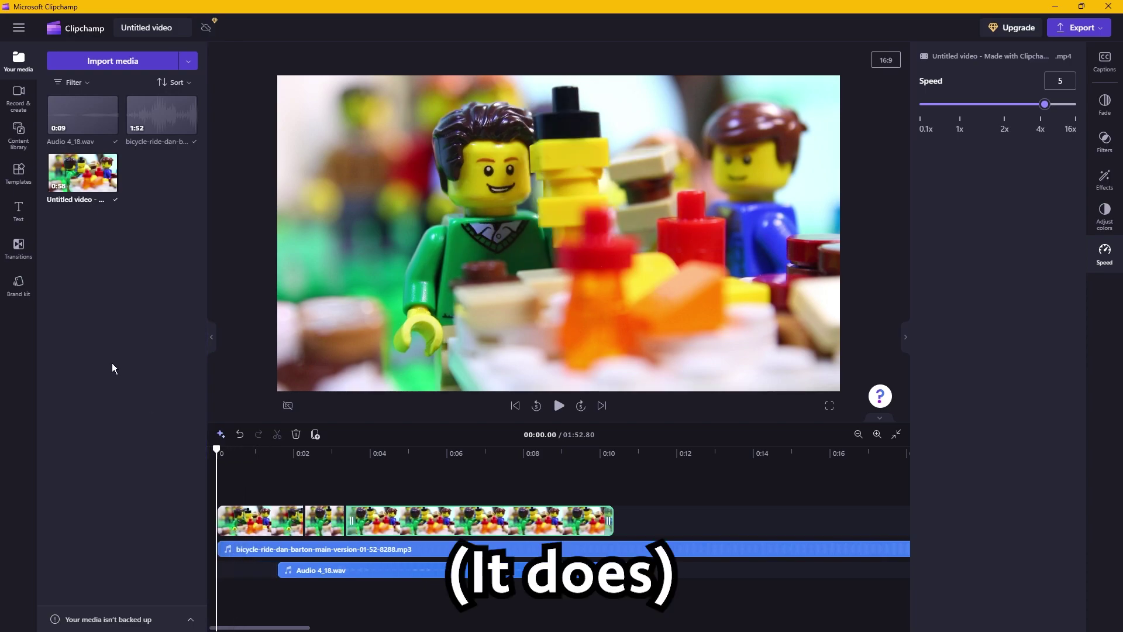
{"action": "left_click", "coordinate": [20, 108]}
{"action": "left_click", "coordinate": [111, 299]}
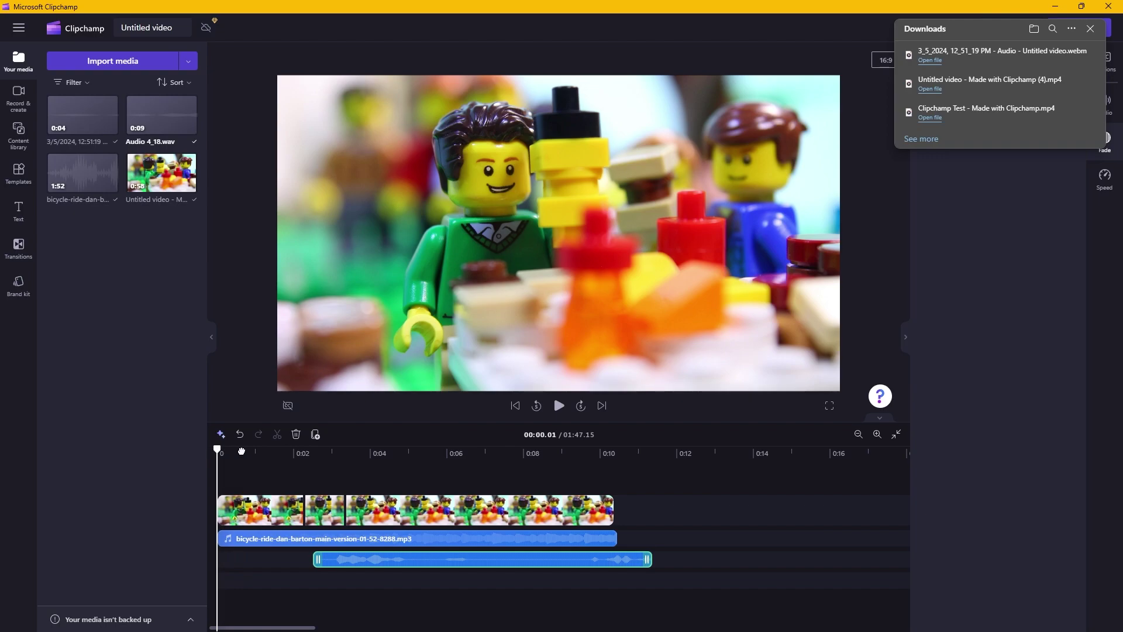
{"action": "left_click_drag", "start_coordinate": [242, 451], "coordinate": [53, 504]}
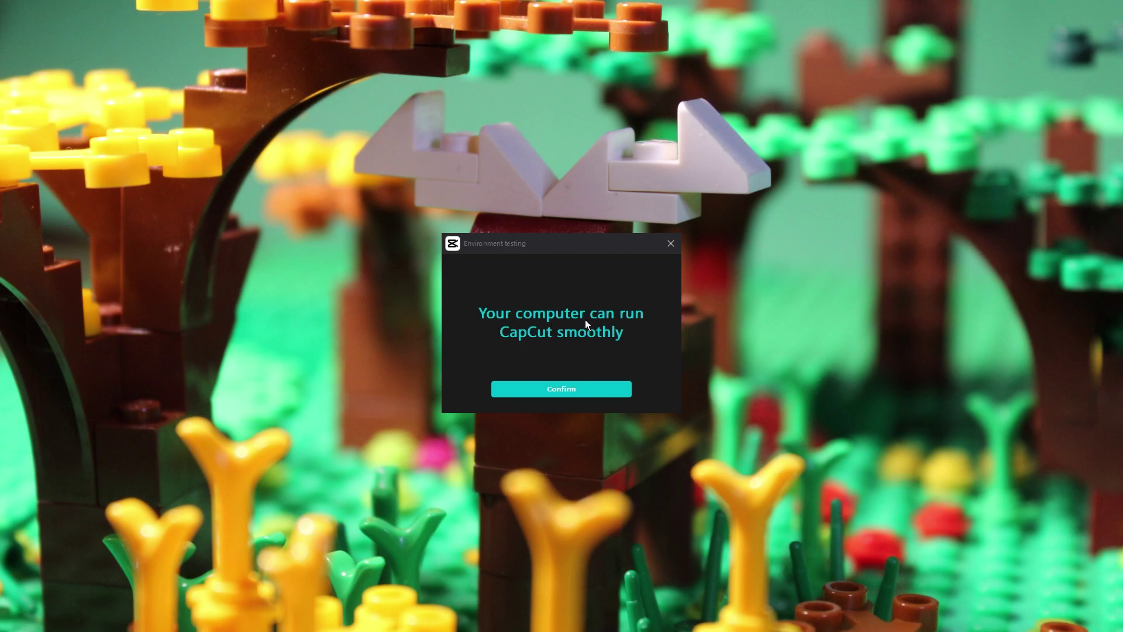
Confirm the CapCut environment testing result.
{"action": "left_click", "coordinate": [581, 388]}
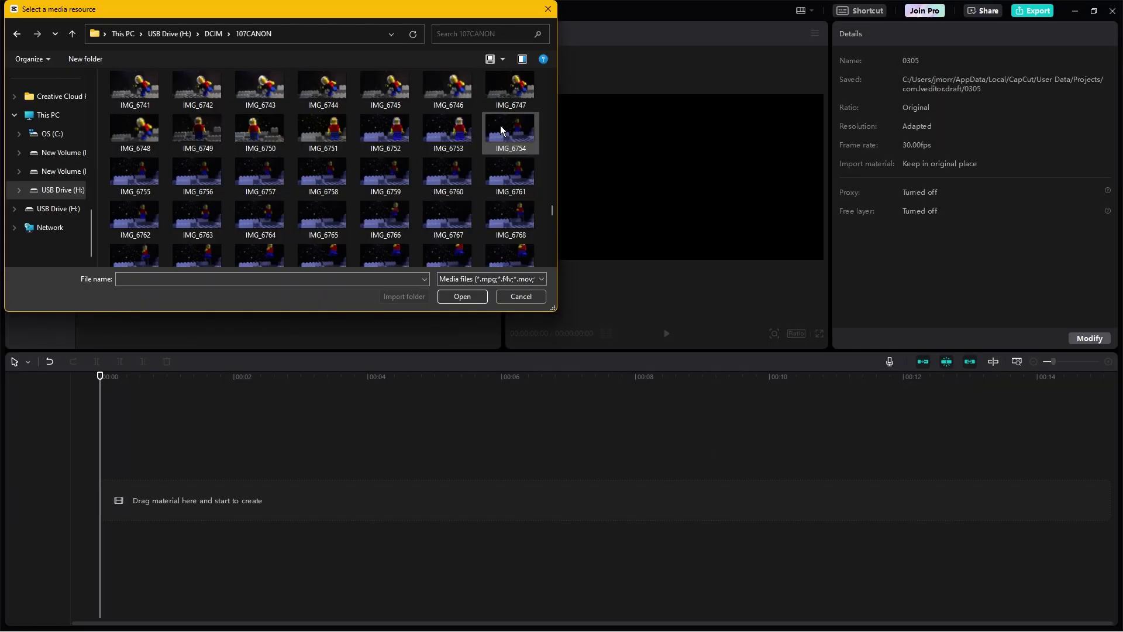
Import the 107CANON photos from IMG_6754 onward, place them on the timeline, and set Saturation to 7.
{"action": "left_click", "coordinate": [502, 130]}
{"action": "scroll", "coordinate": [503, 130], "scroll_direction": "down", "scroll_amount": 4}
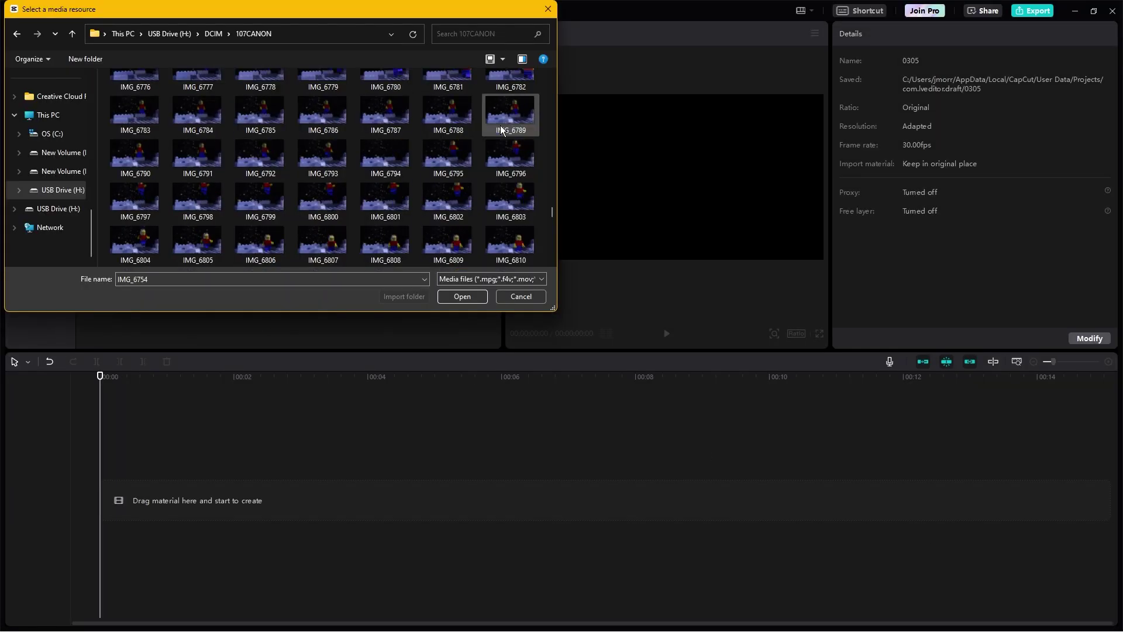
{"action": "scroll", "coordinate": [500, 126], "scroll_direction": "down", "scroll_amount": 6}
{"action": "scroll", "coordinate": [332, 235], "scroll_direction": "down", "scroll_amount": 2}
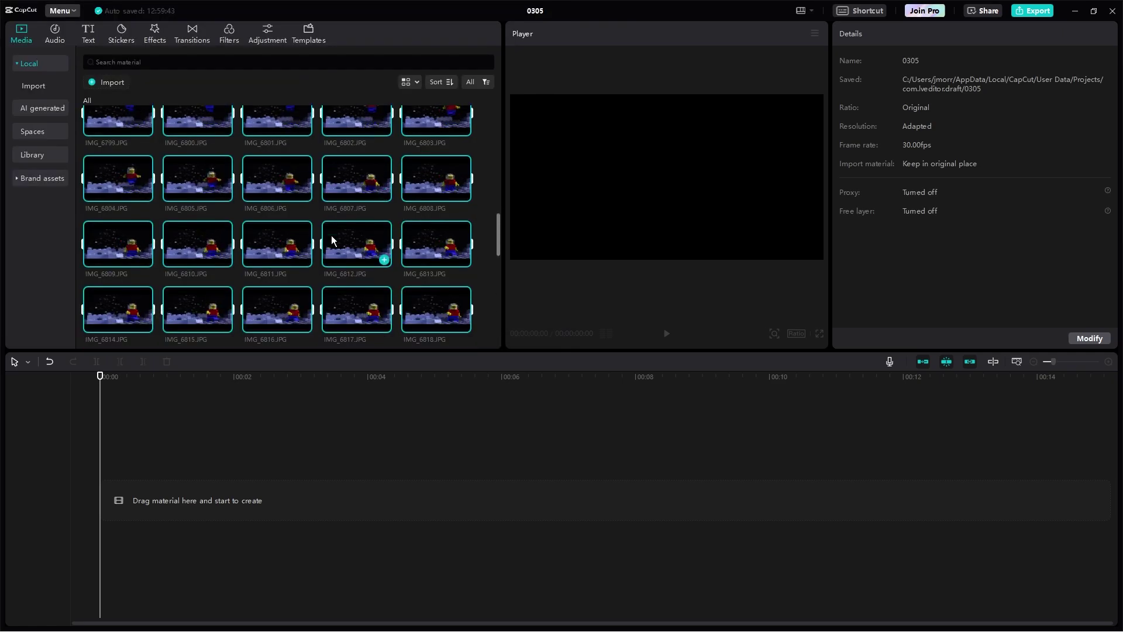
{"action": "scroll", "coordinate": [334, 225], "scroll_direction": "up", "scroll_amount": 10}
{"action": "left_click_drag", "start_coordinate": [124, 136], "coordinate": [121, 508]}
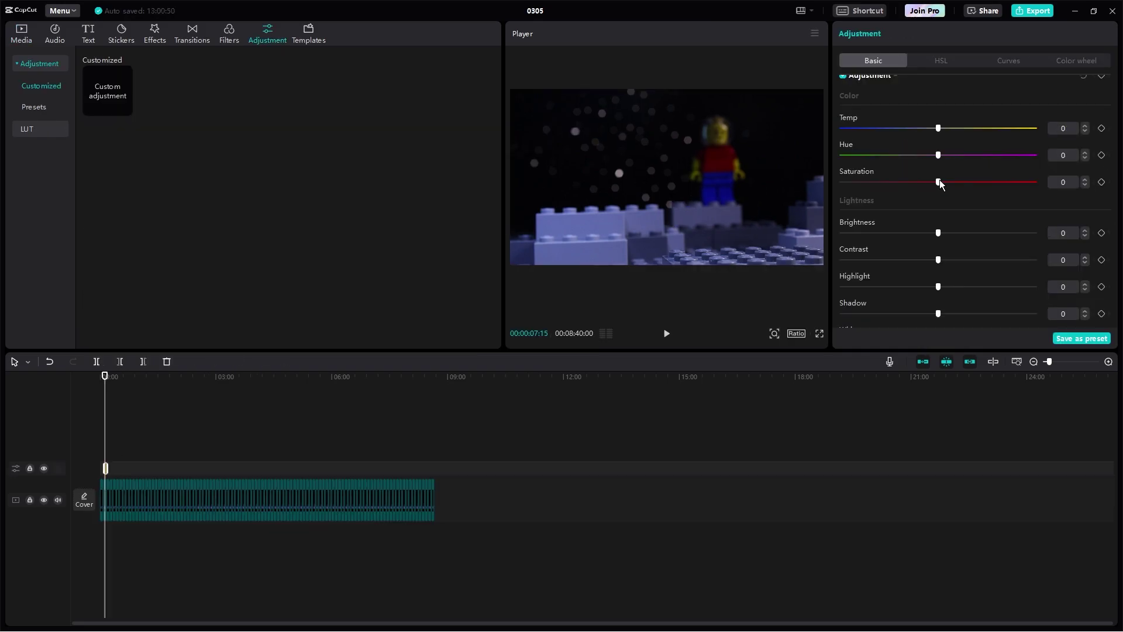
{"action": "mouse_move", "coordinate": [939, 180]}
{"action": "left_mouse_down"}
{"action": "mouse_move", "coordinate": [999, 173]}
{"action": "mouse_move", "coordinate": [936, 178]}
{"action": "left_mouse_up"}
In Settings, set image duration to 1 frame and the frame rate to 30 fps.
{"action": "scroll", "coordinate": [936, 178], "scroll_direction": "down", "scroll_amount": 5}
{"action": "scroll", "coordinate": [935, 149], "scroll_direction": "up", "scroll_amount": 8}
{"action": "scroll", "coordinate": [937, 150], "scroll_direction": "down", "scroll_amount": 4}
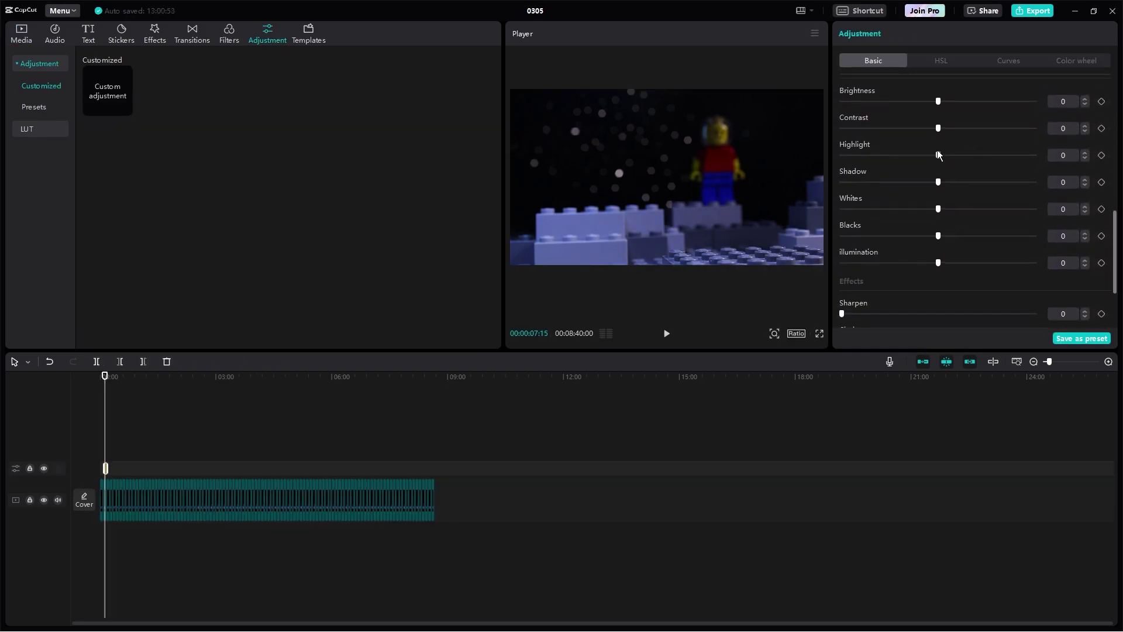
{"action": "scroll", "coordinate": [936, 153], "scroll_direction": "down", "scroll_amount": 2}
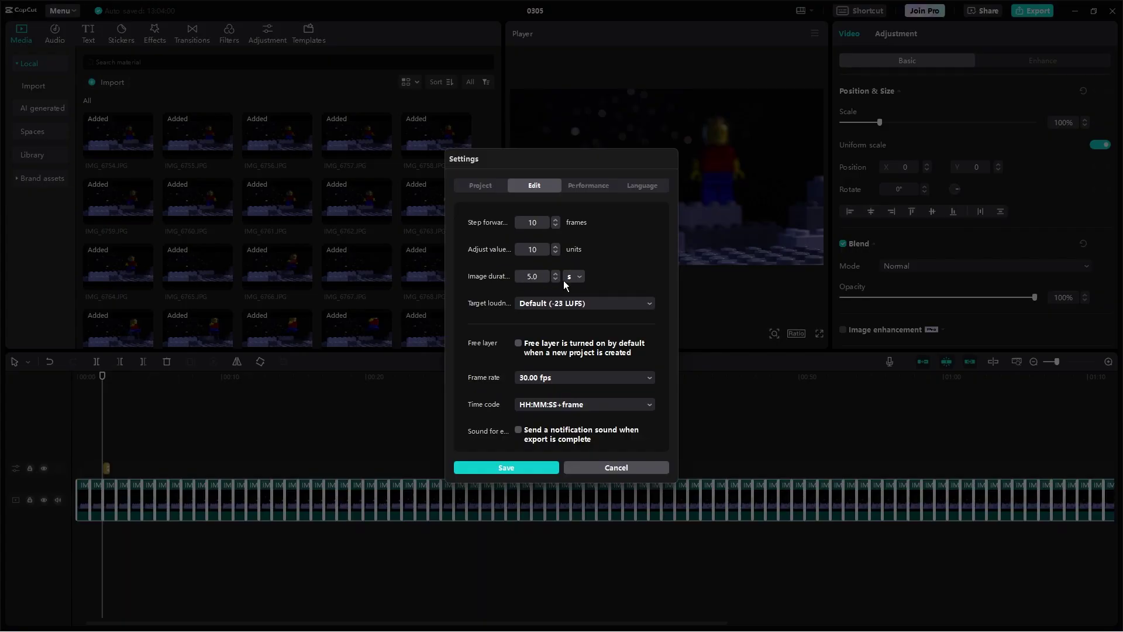
{"action": "left_click", "coordinate": [555, 279]}
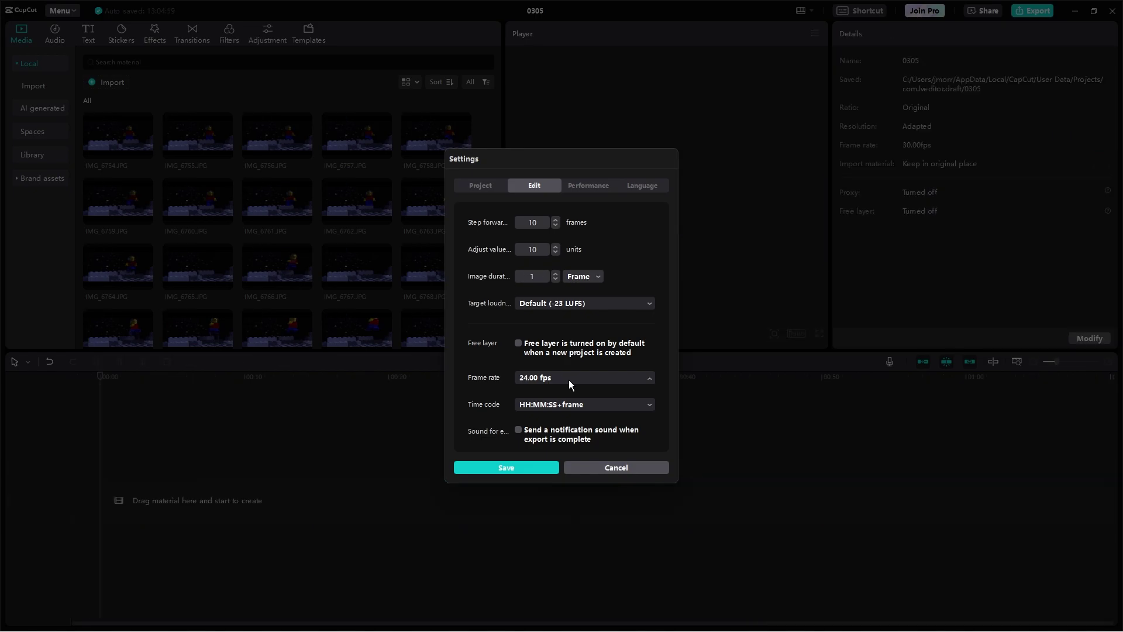
{"action": "left_click", "coordinate": [568, 380]}
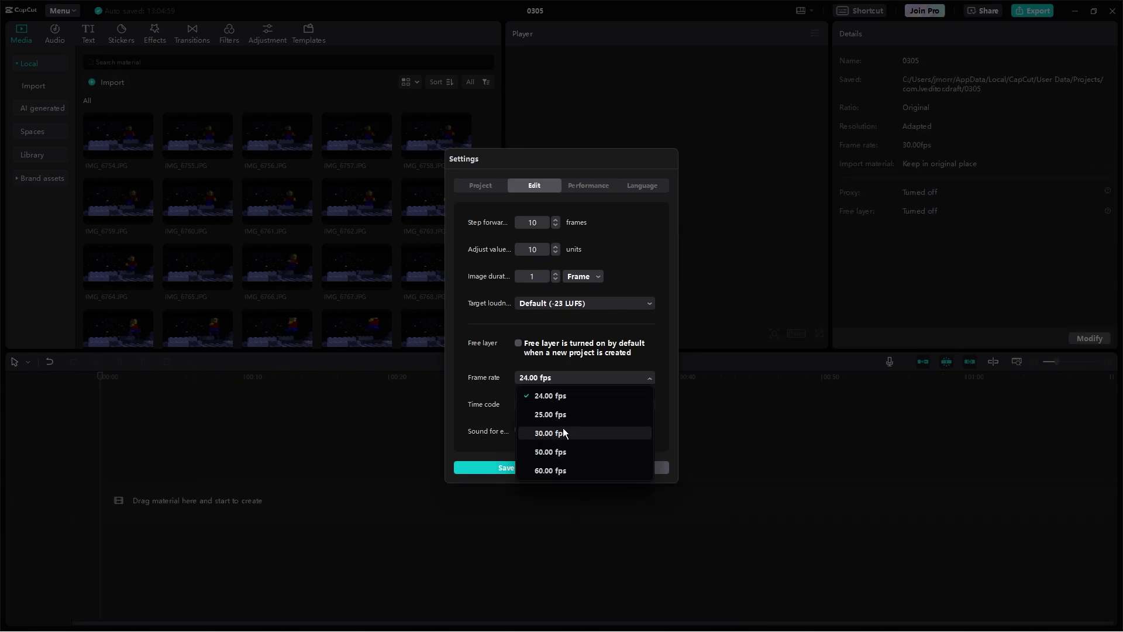
{"action": "left_click", "coordinate": [563, 434]}
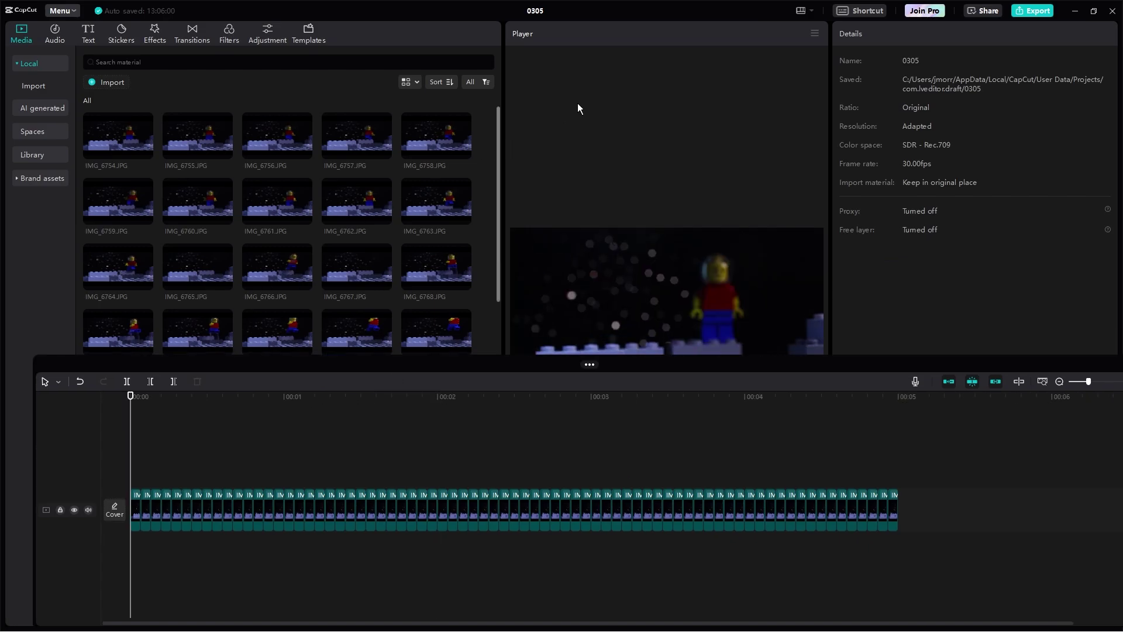
Play the photo sequence from the start, then search whether CapCut supports voiceovers.
{"action": "left_click", "coordinate": [712, 286]}
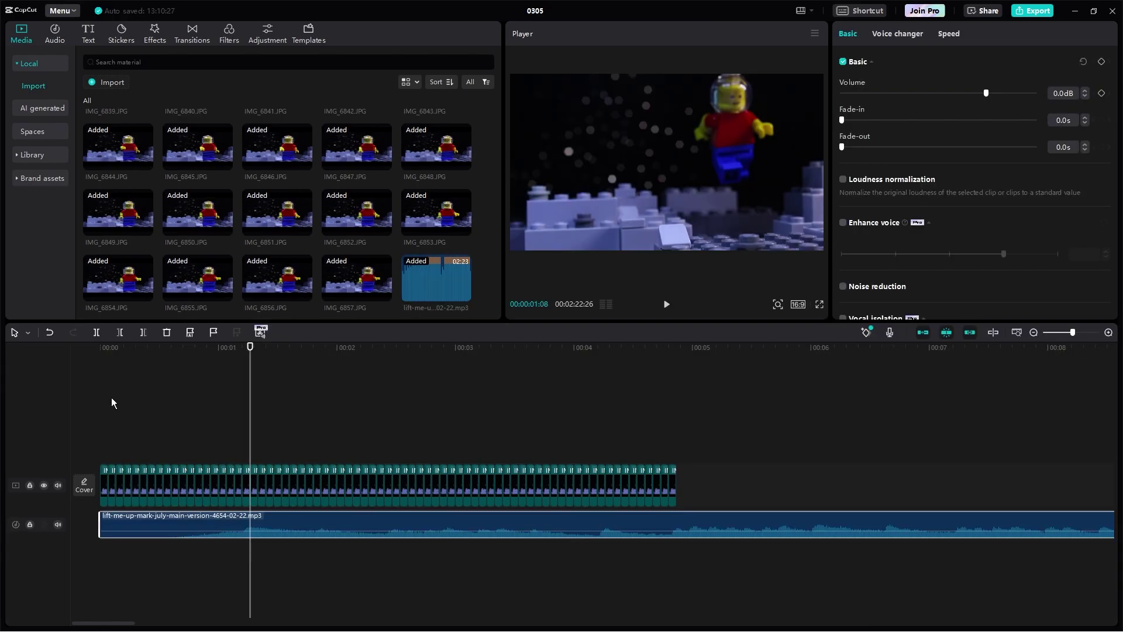
{"action": "left_click", "coordinate": [101, 402]}
{"action": "key", "text": "space"}
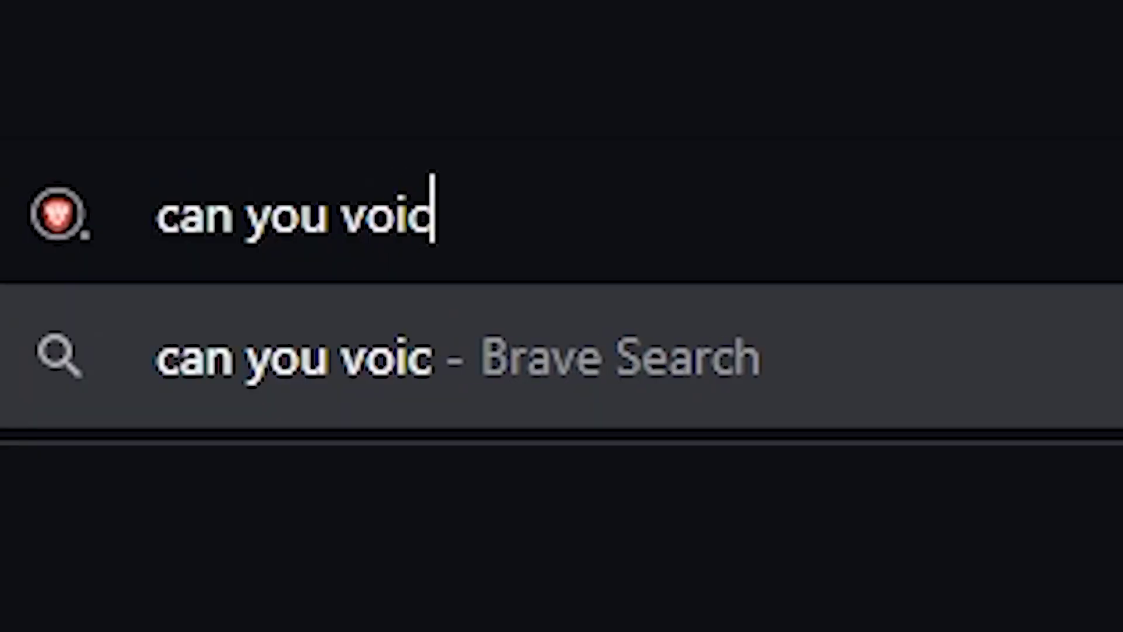
{"action": "type", "text": "e over in capc"}
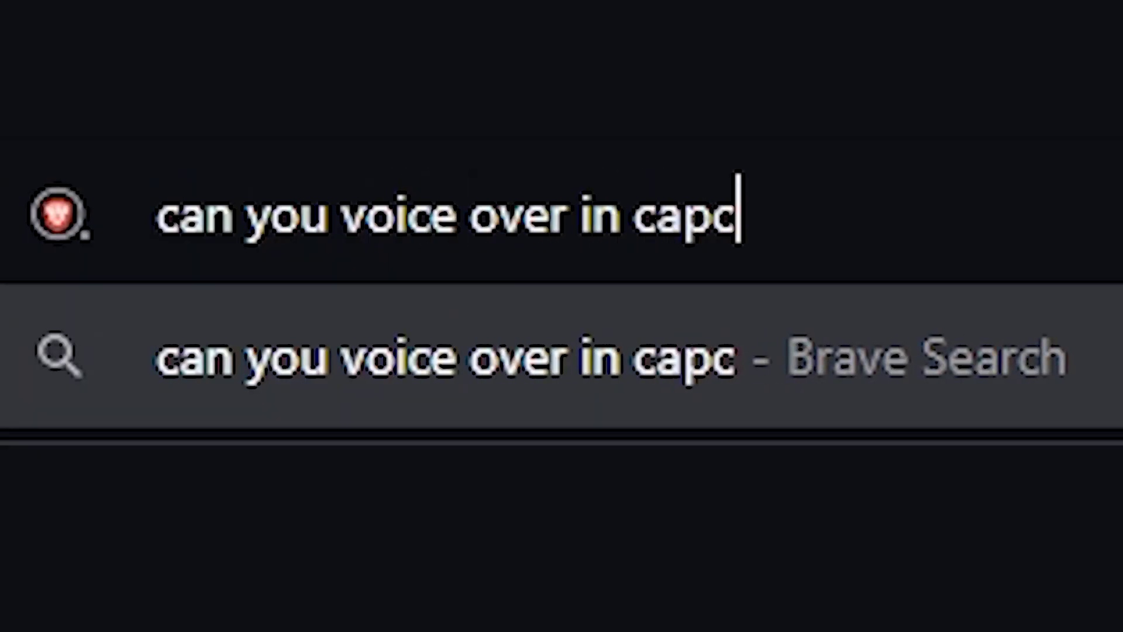
{"action": "type", "text": "ut"}
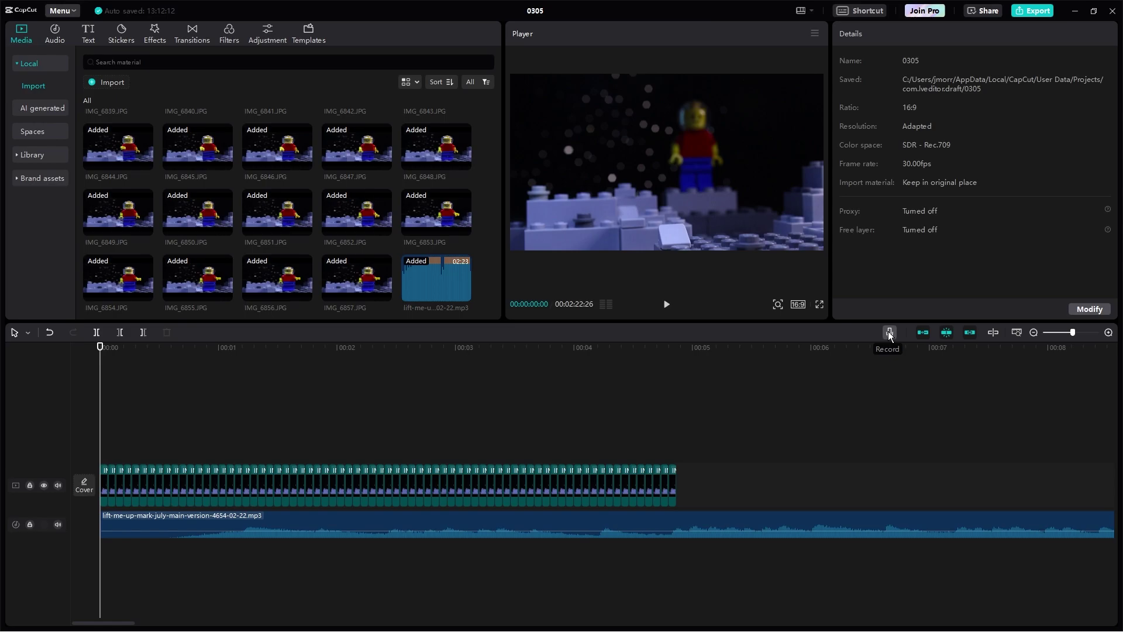
Record the Record1 voiceover and move the playhead to about the 4-second mark.
{"action": "left_click", "coordinate": [889, 332]}
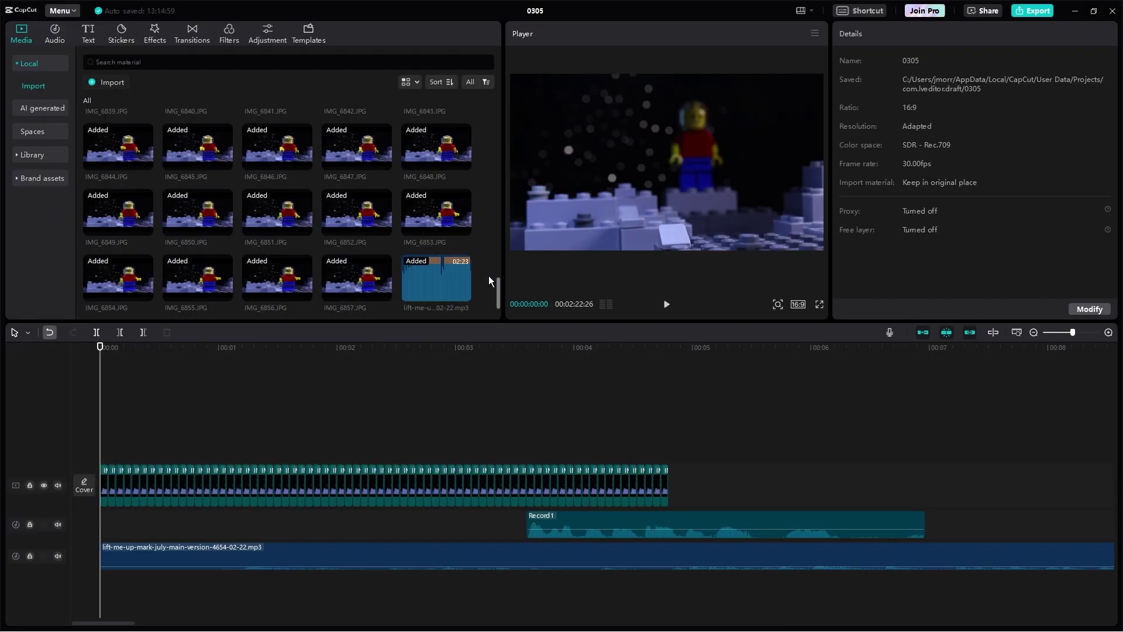
{"action": "left_click_drag", "start_coordinate": [102, 349], "coordinate": [48, 445]}
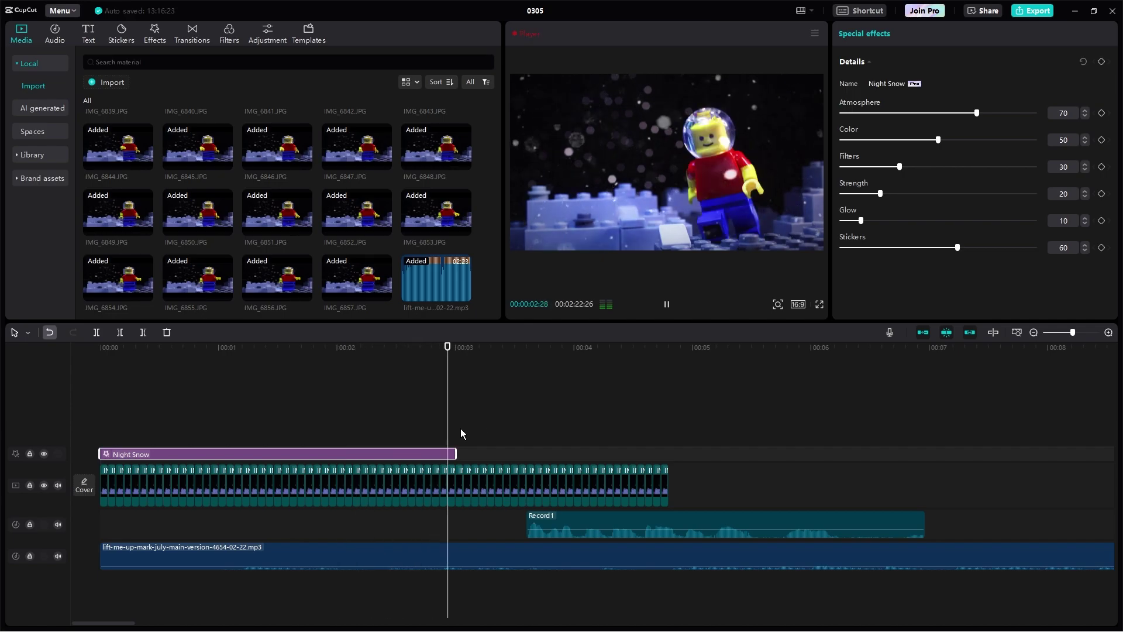
Stretch the Rebound Swing effect across the sequence and preview it from the start.
{"action": "key", "text": "space"}
{"action": "left_click_drag", "start_coordinate": [467, 375], "coordinate": [254, 462]}
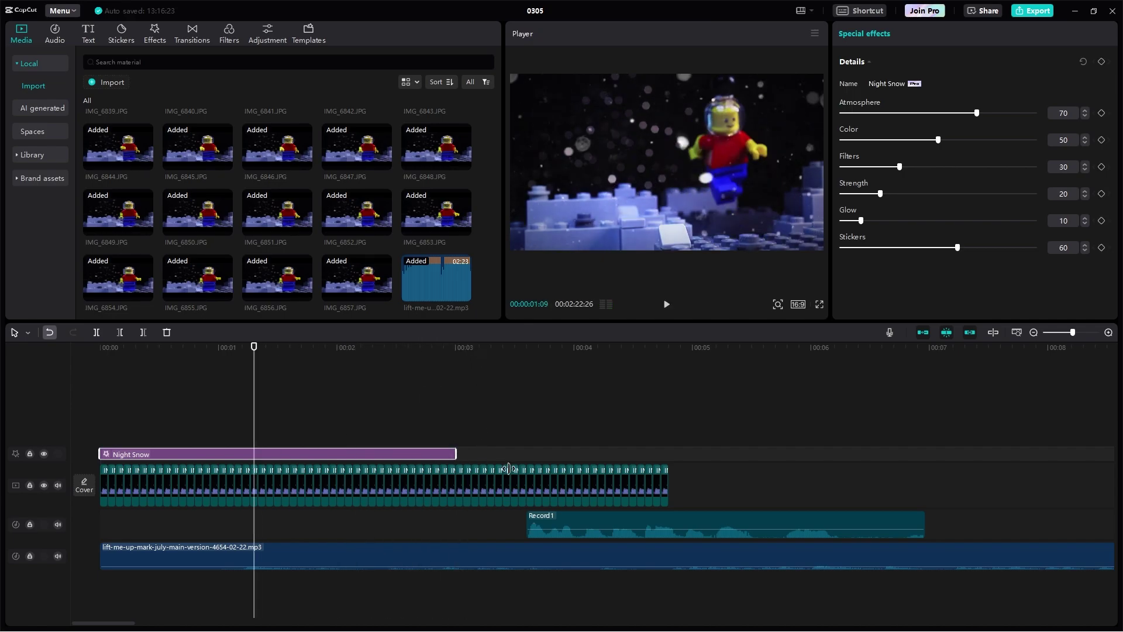
{"action": "left_click_drag", "start_coordinate": [457, 455], "coordinate": [462, 454]}
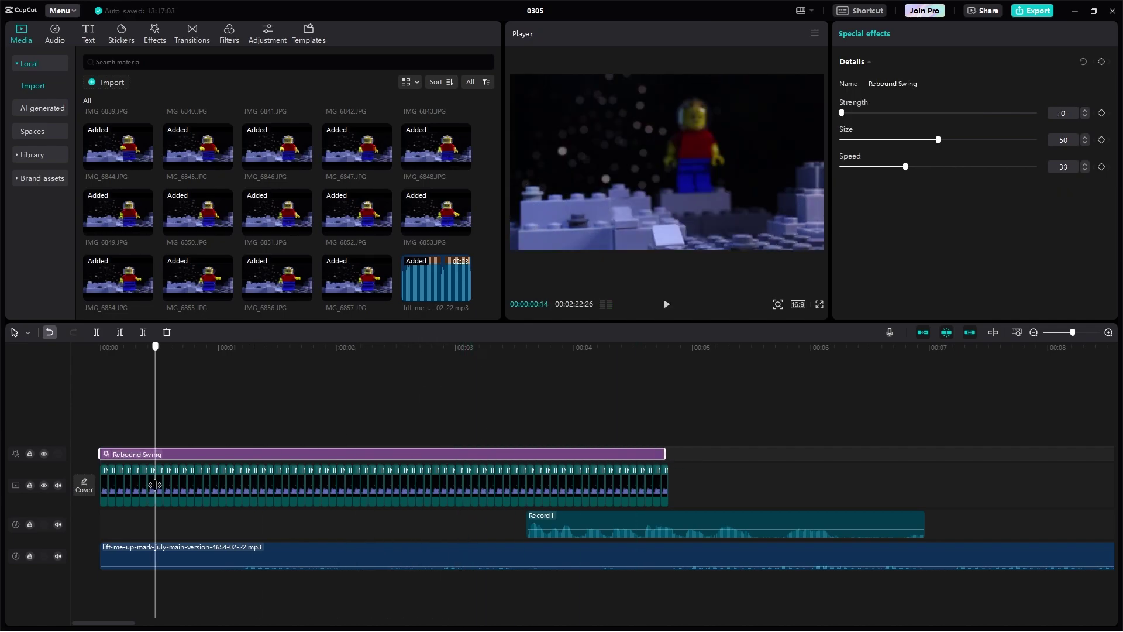
{"action": "left_click_drag", "start_coordinate": [156, 485], "coordinate": [119, 528]}
{"action": "key", "text": "space"}
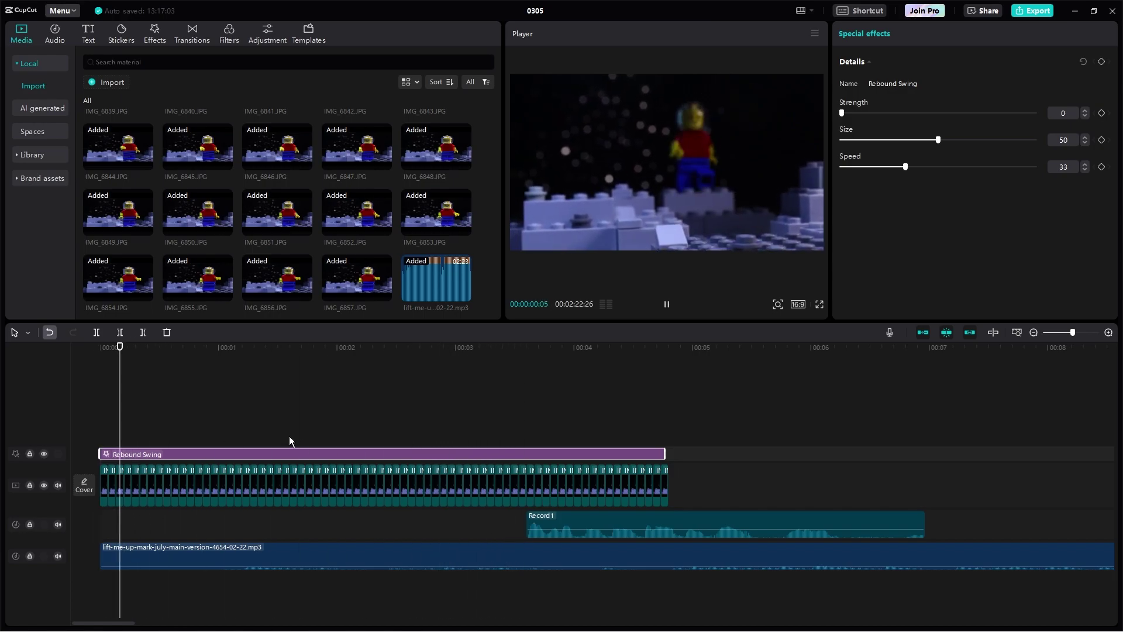